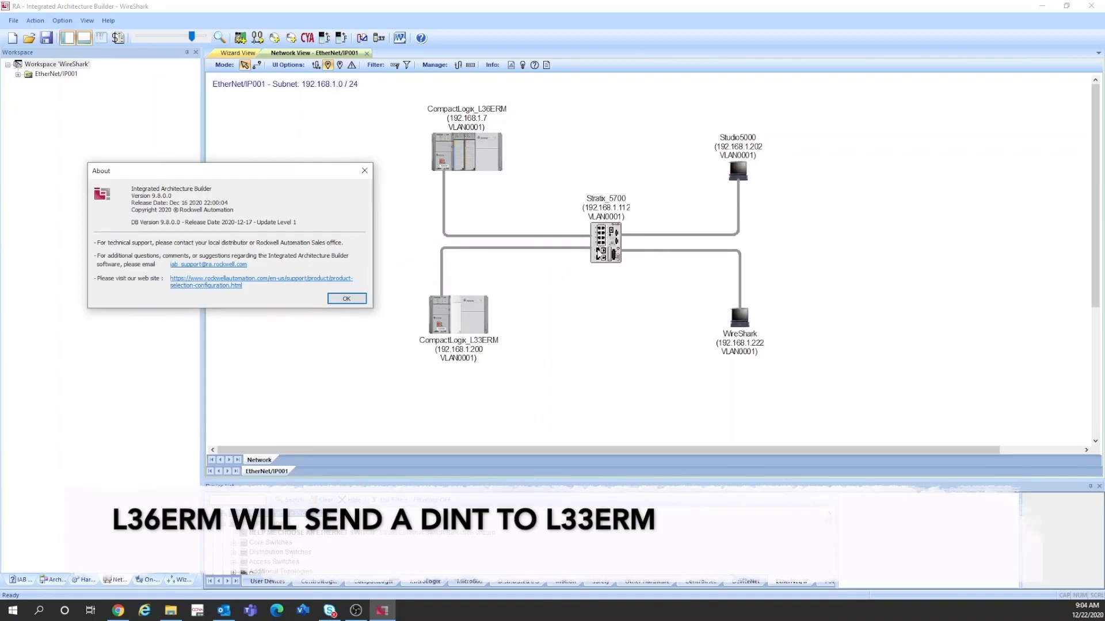
Close the About window, review the Stratix_5700 switch's port connections from Fa1/1 to Fa1/8, and return to the network diagram
click(347, 298)
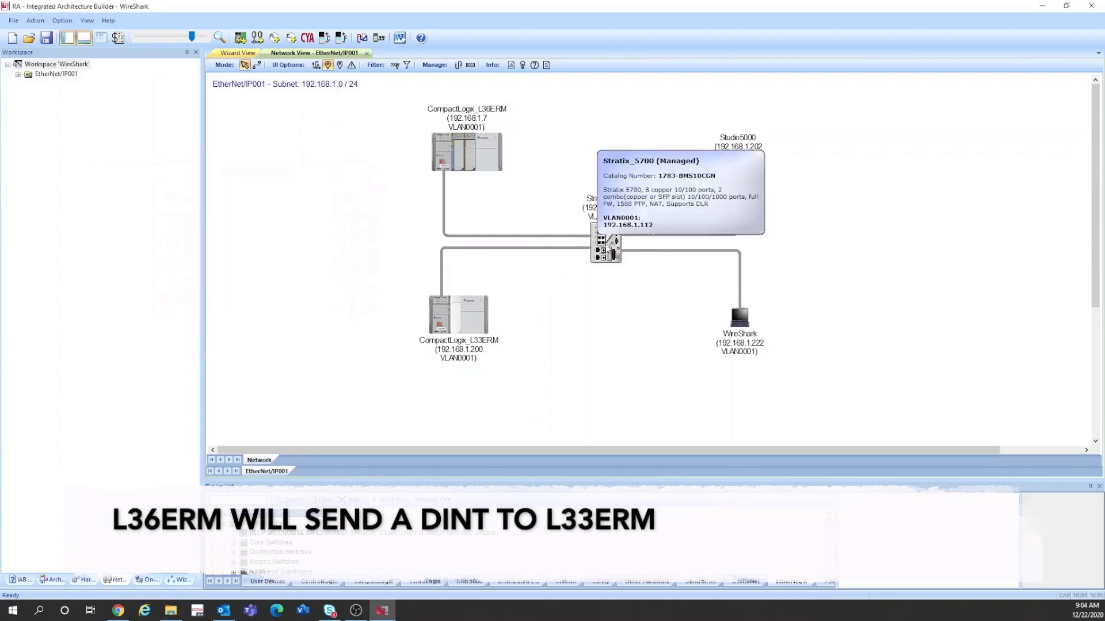
right_click(608, 247)
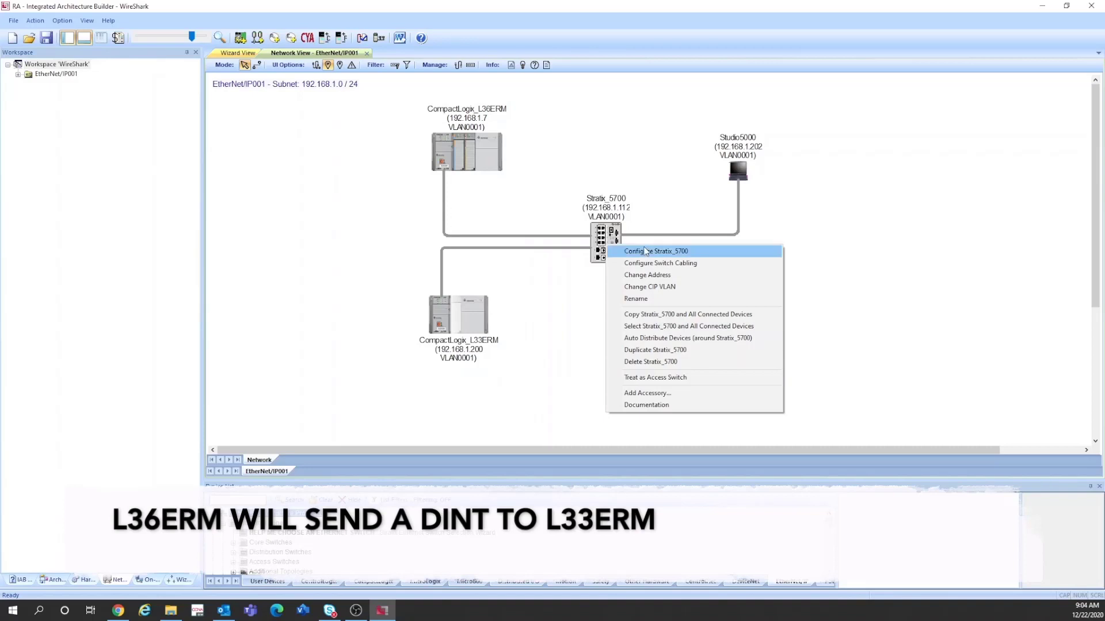
click(647, 251)
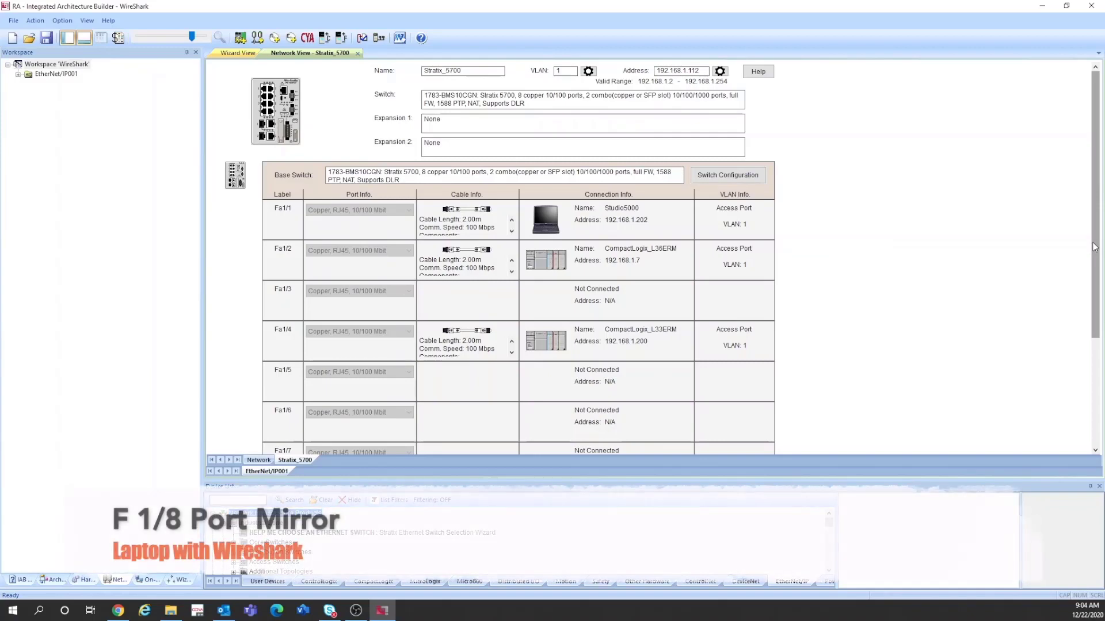
drag(1095, 247, 1082, 326)
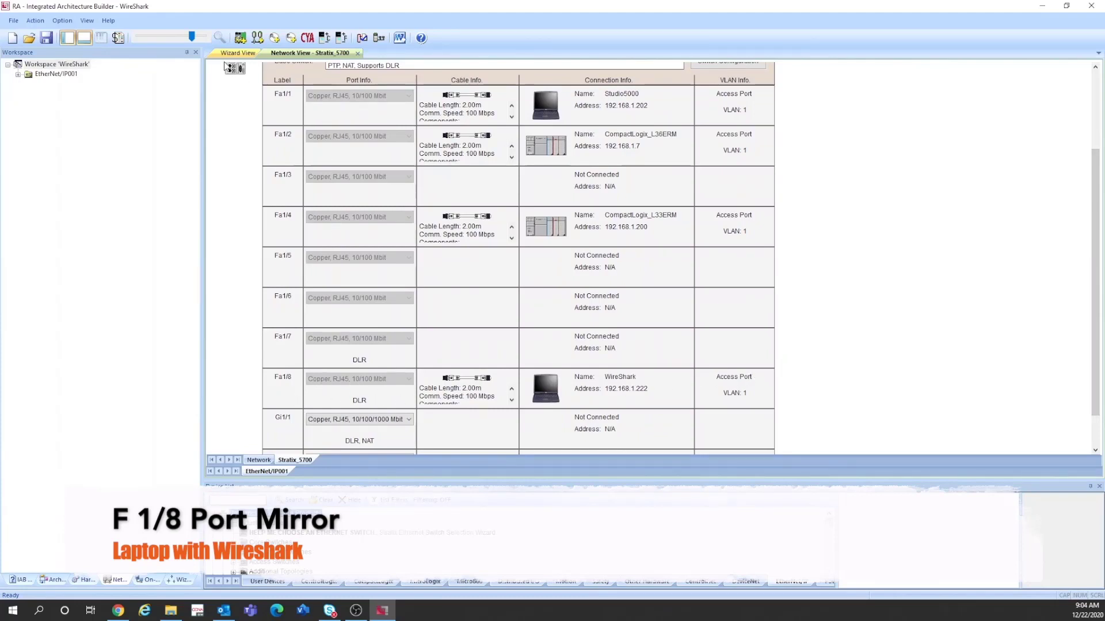
click(118, 580)
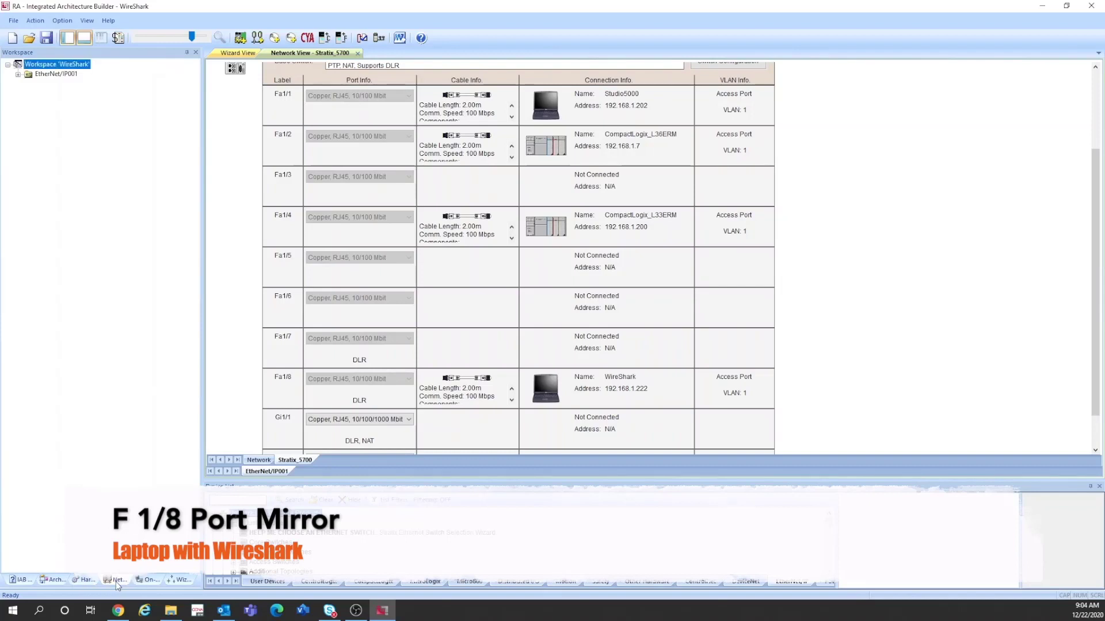
click(258, 460)
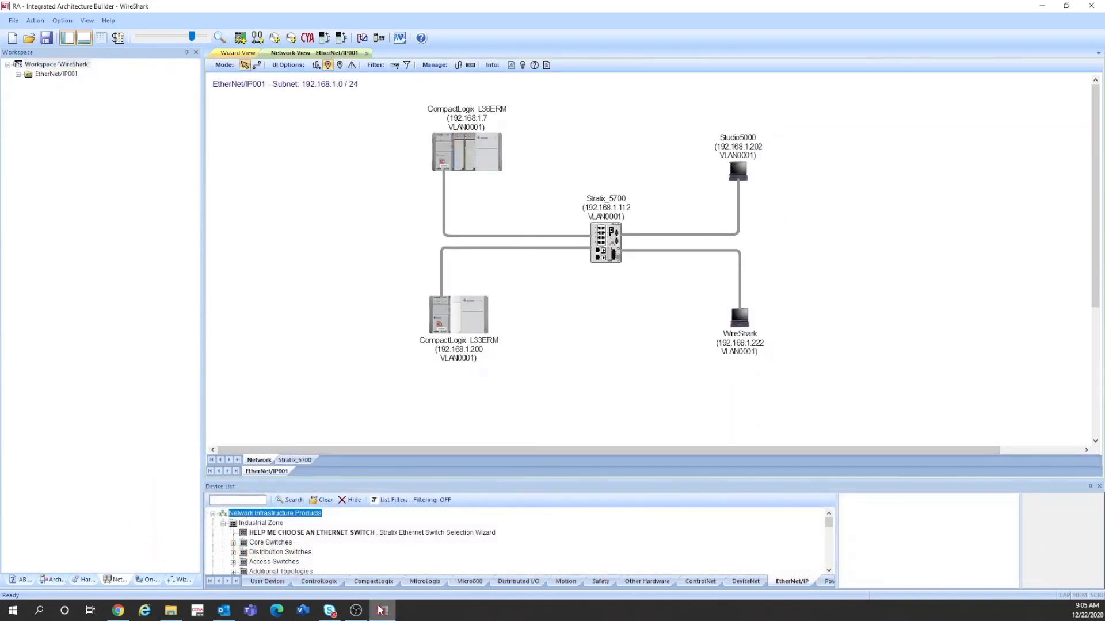
Switch to the switch's Device Manager in the browser and log in as admin with the account password
click(357, 612)
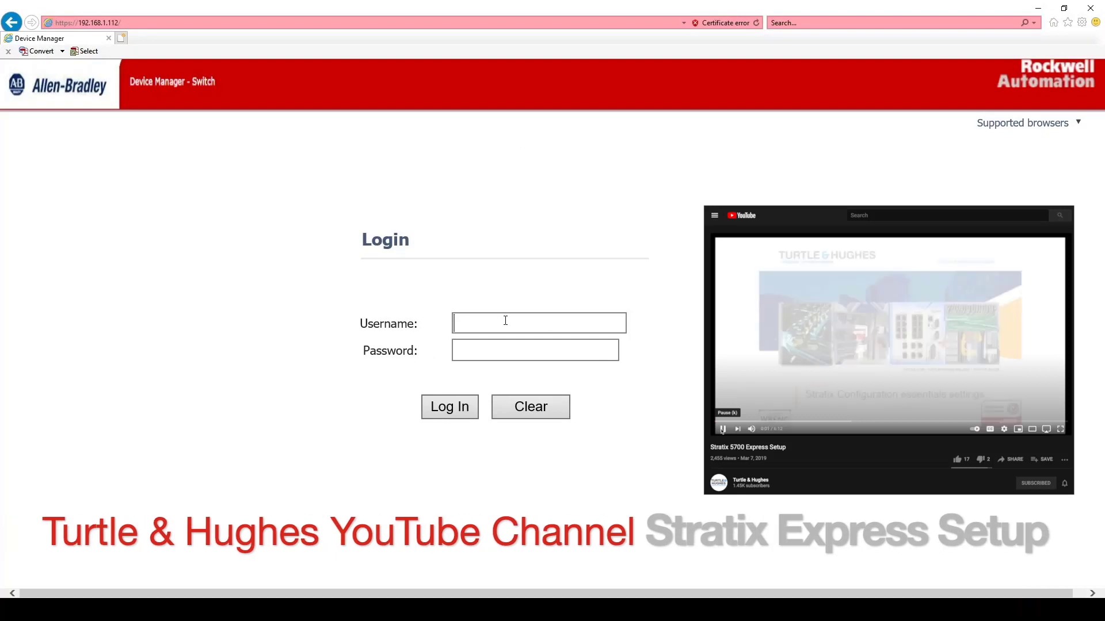
text(admin)
key(Tab)
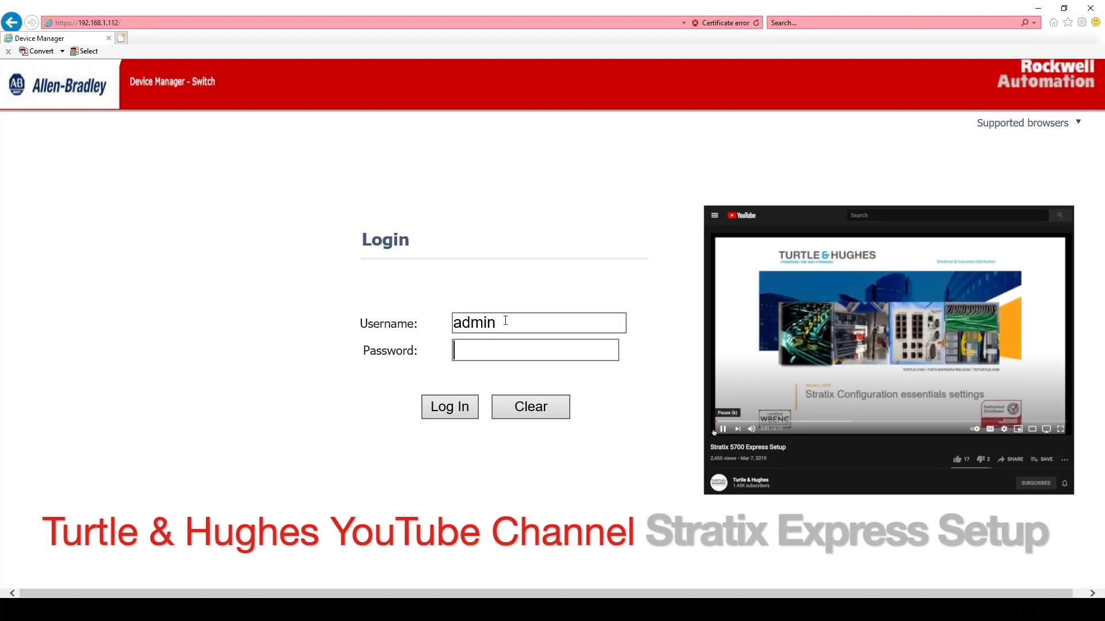
text(Rockwe)
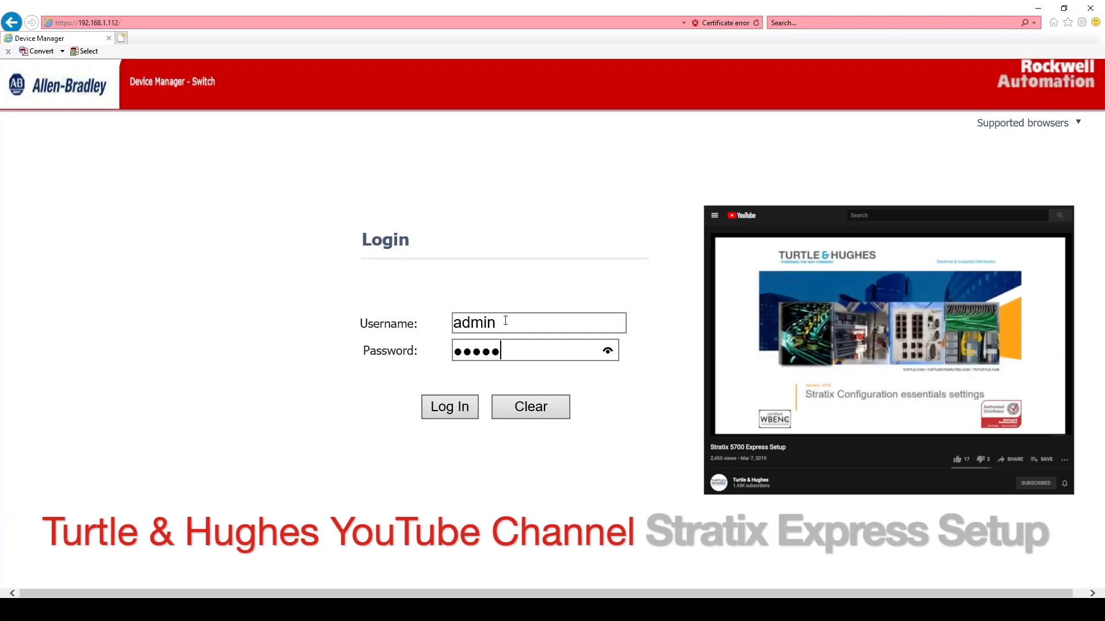
click(450, 412)
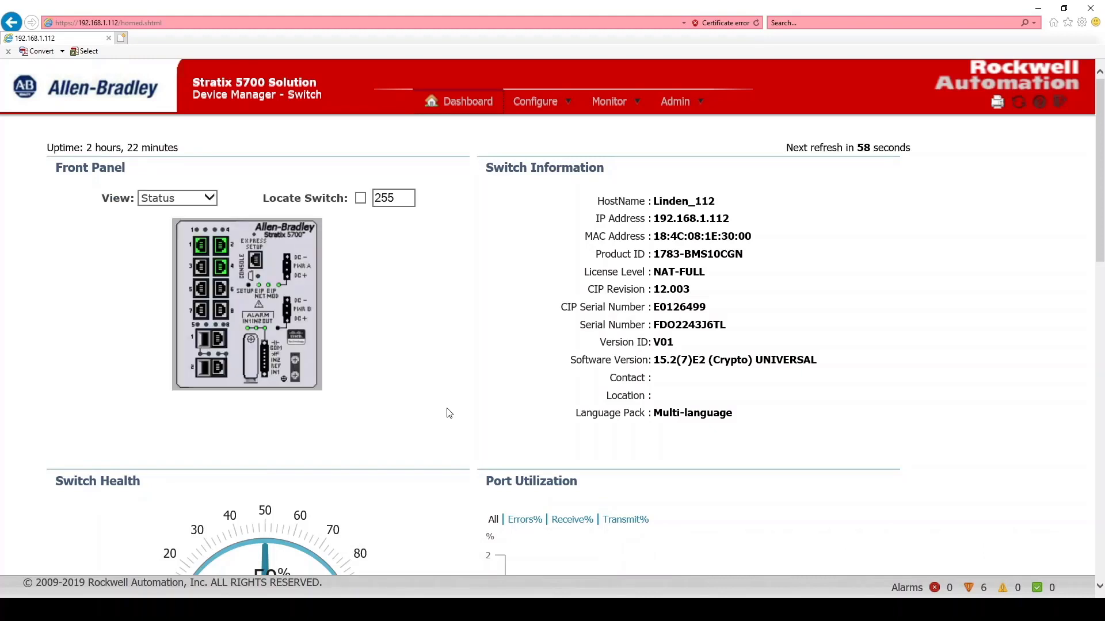
Apply the Automation Device Smartport role with access VLAN 1 to port Fa1/2
click(539, 108)
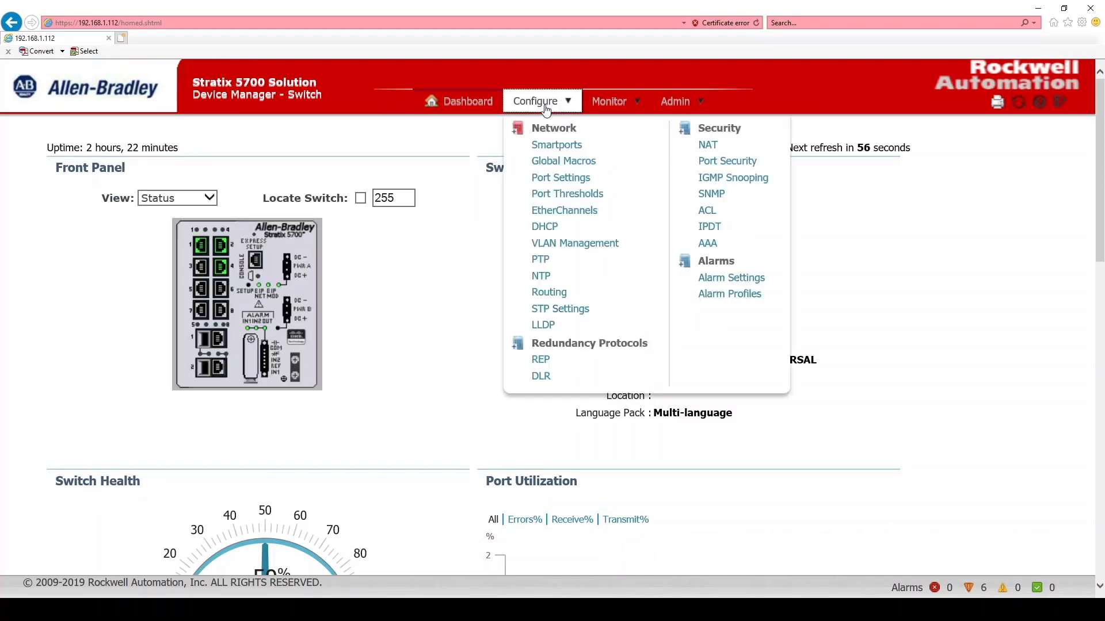
click(556, 147)
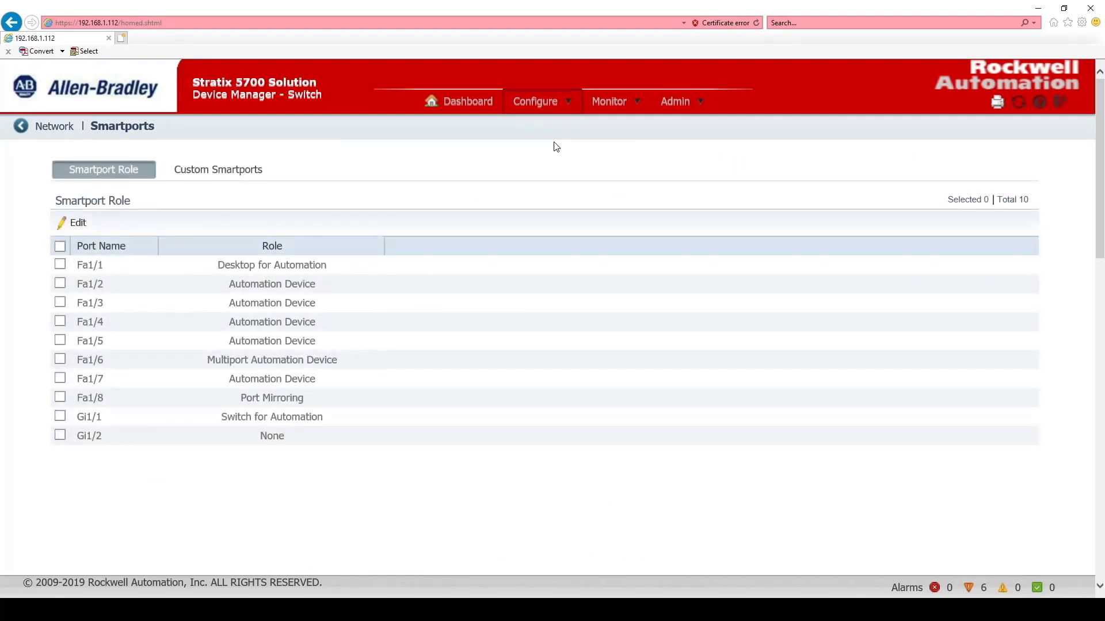
click(60, 283)
click(81, 223)
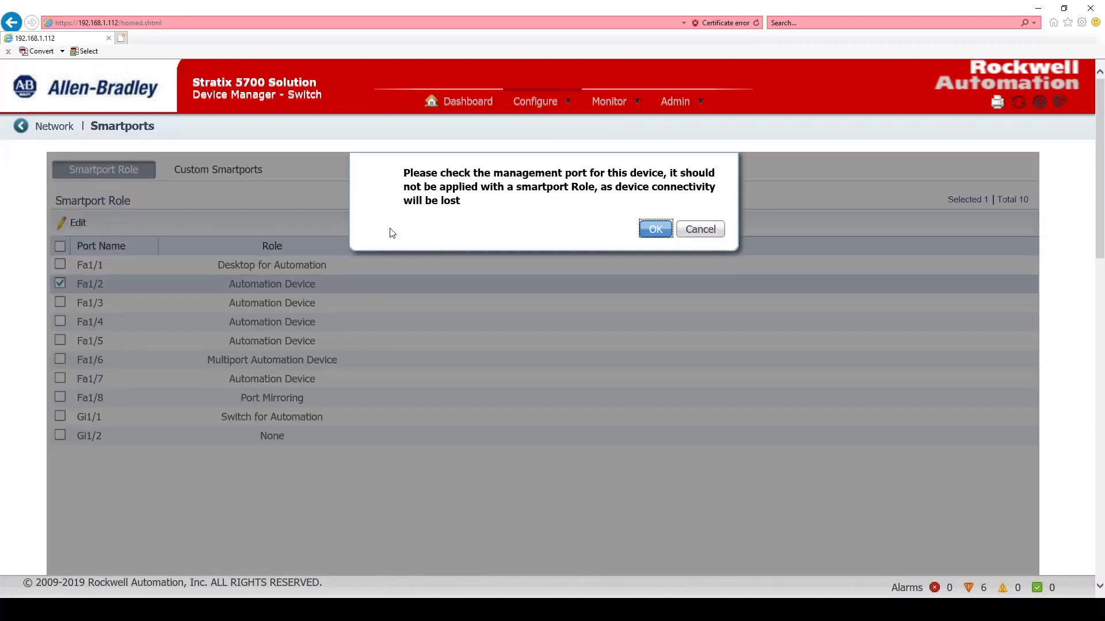
click(656, 229)
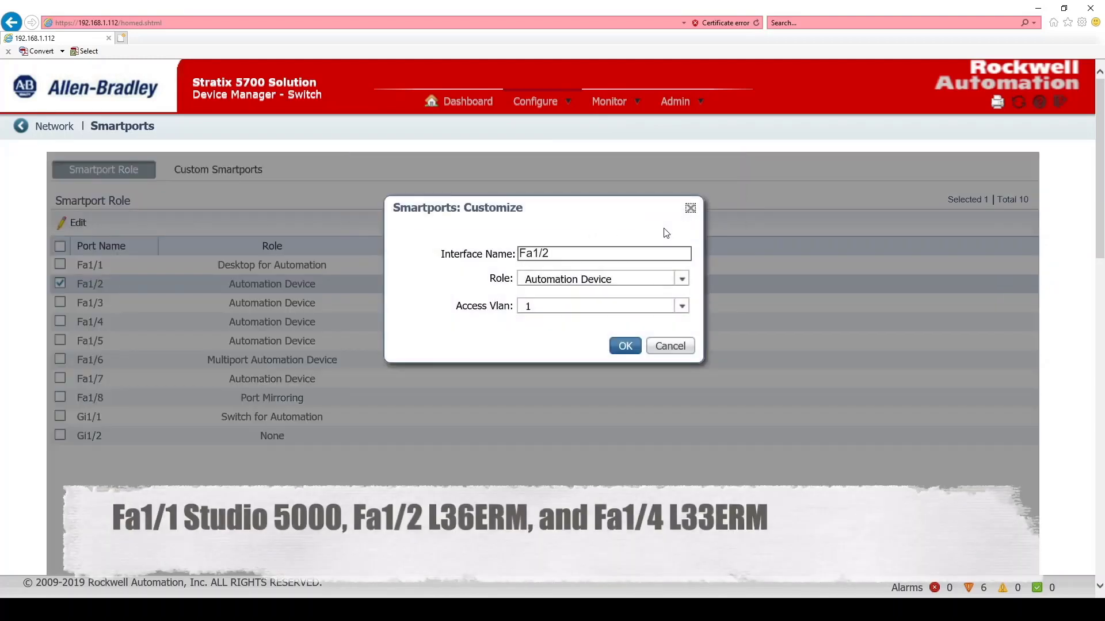
click(682, 279)
click(684, 279)
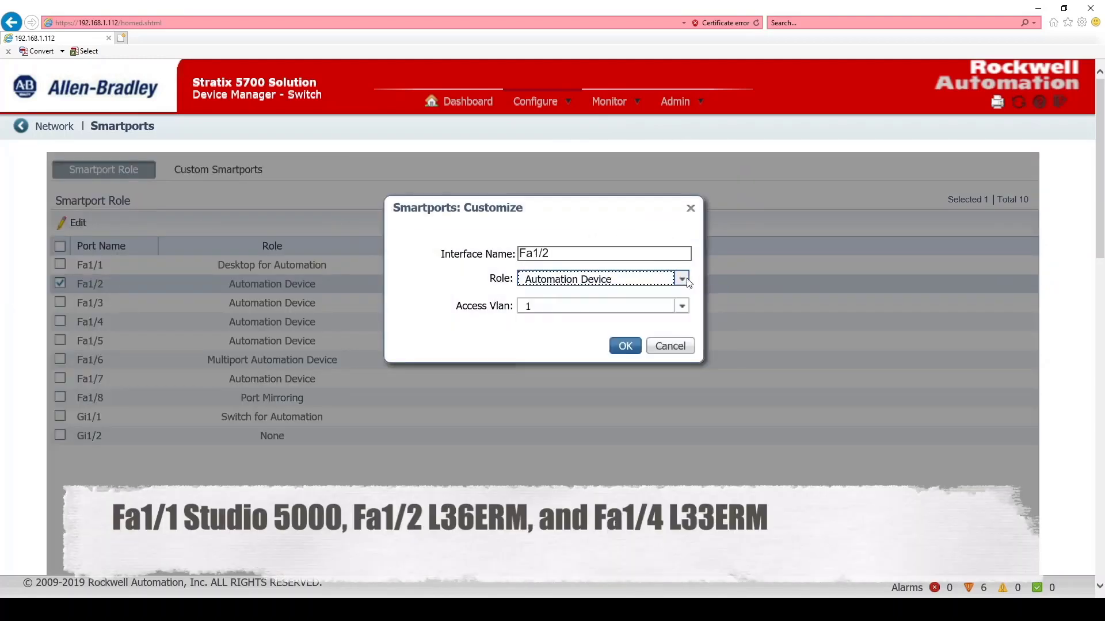
click(681, 308)
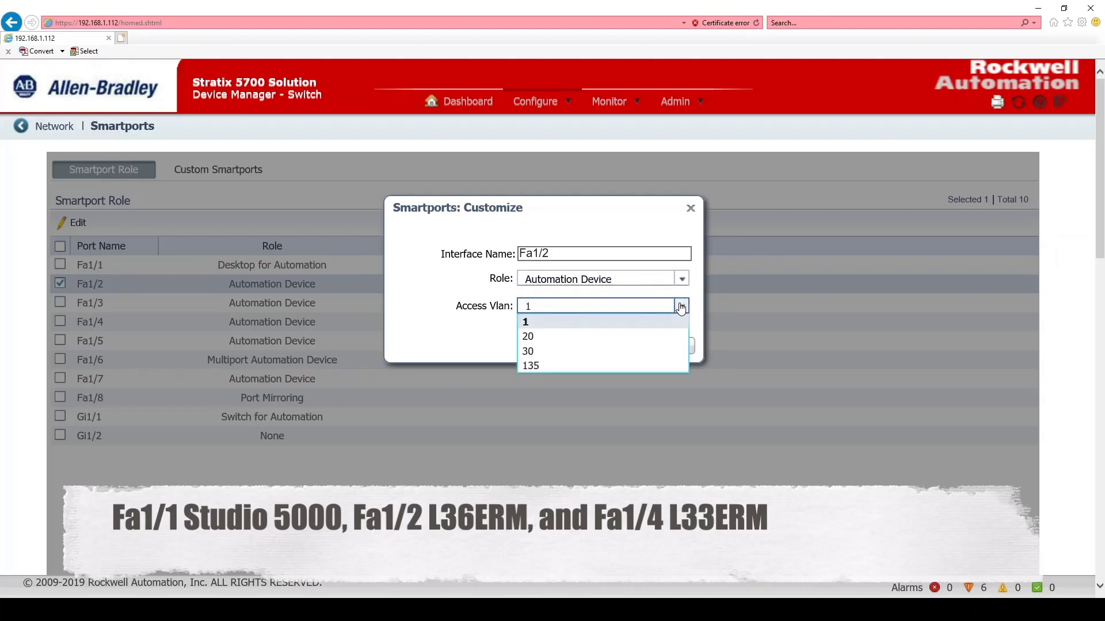
click(681, 308)
click(628, 348)
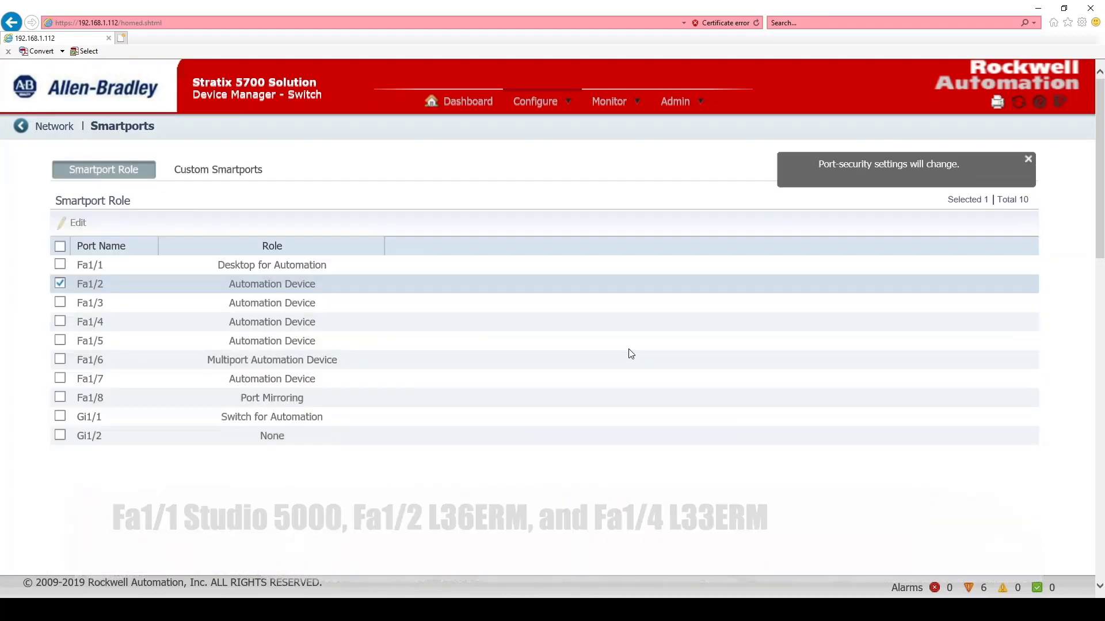
Apply the Port Mirroring Smartport role to port Fa1/8 only, with ingress VLAN 1 and source interface Fa1/4
click(60, 397)
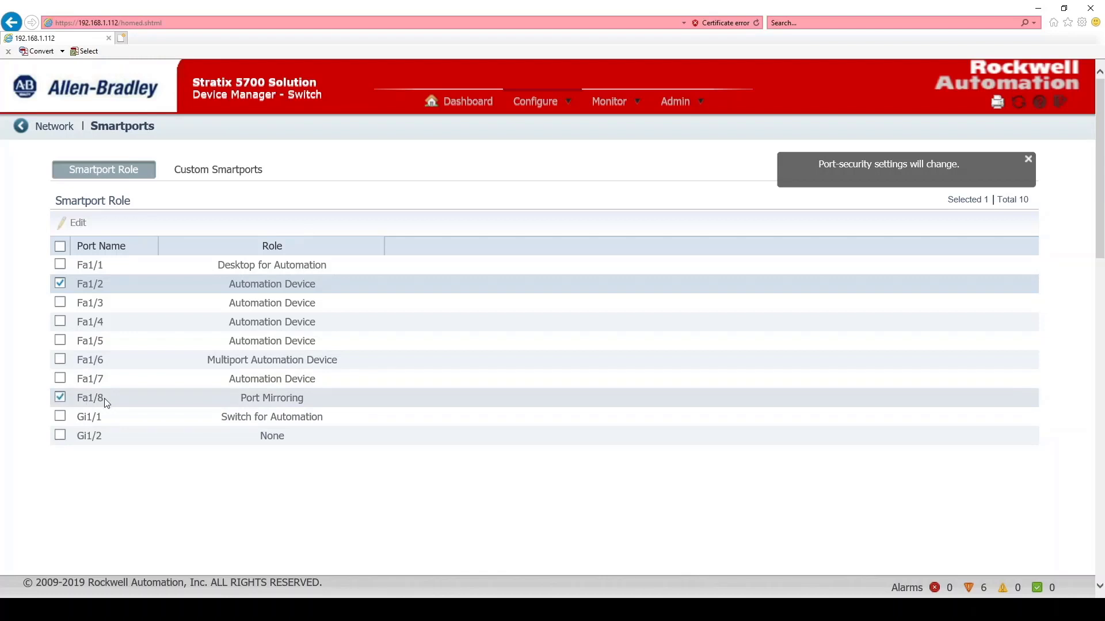
click(62, 282)
click(76, 225)
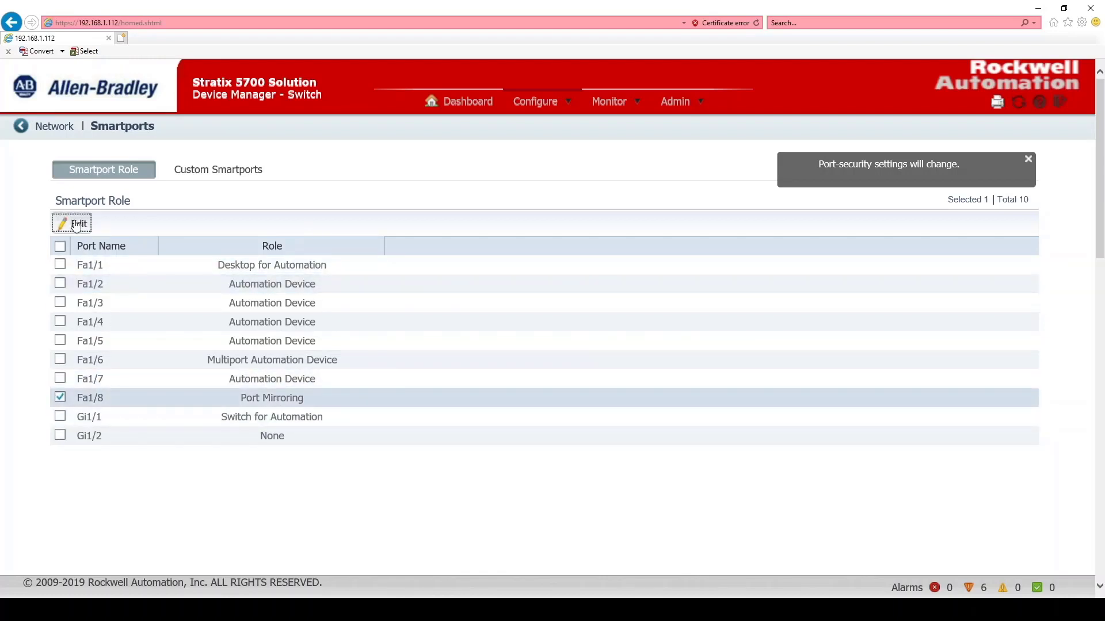
click(682, 278)
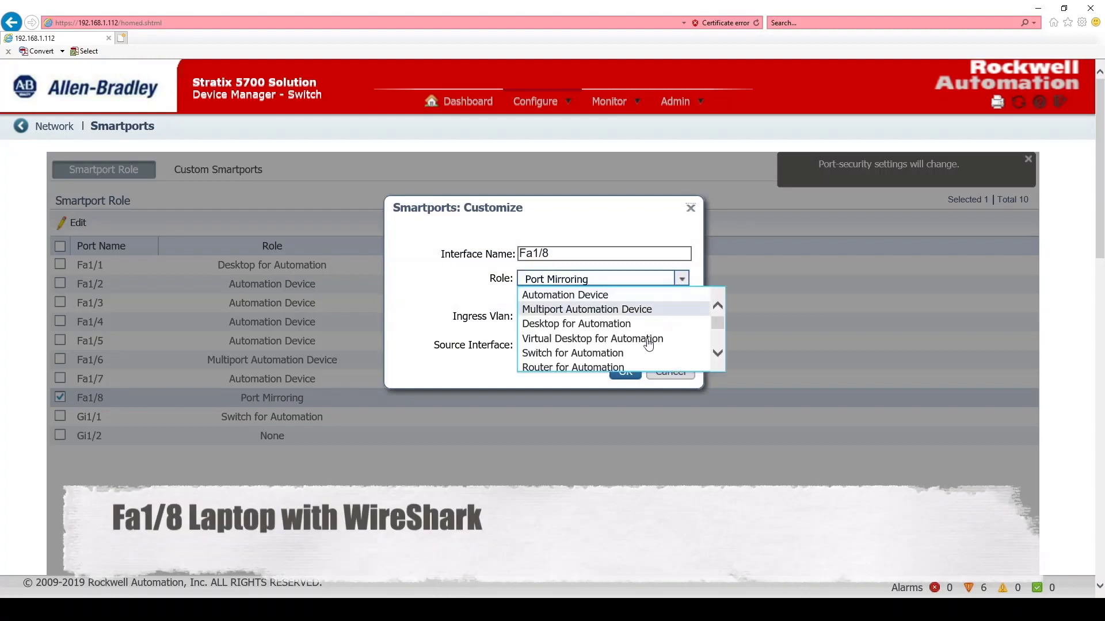
drag(717, 319, 715, 362)
click(588, 350)
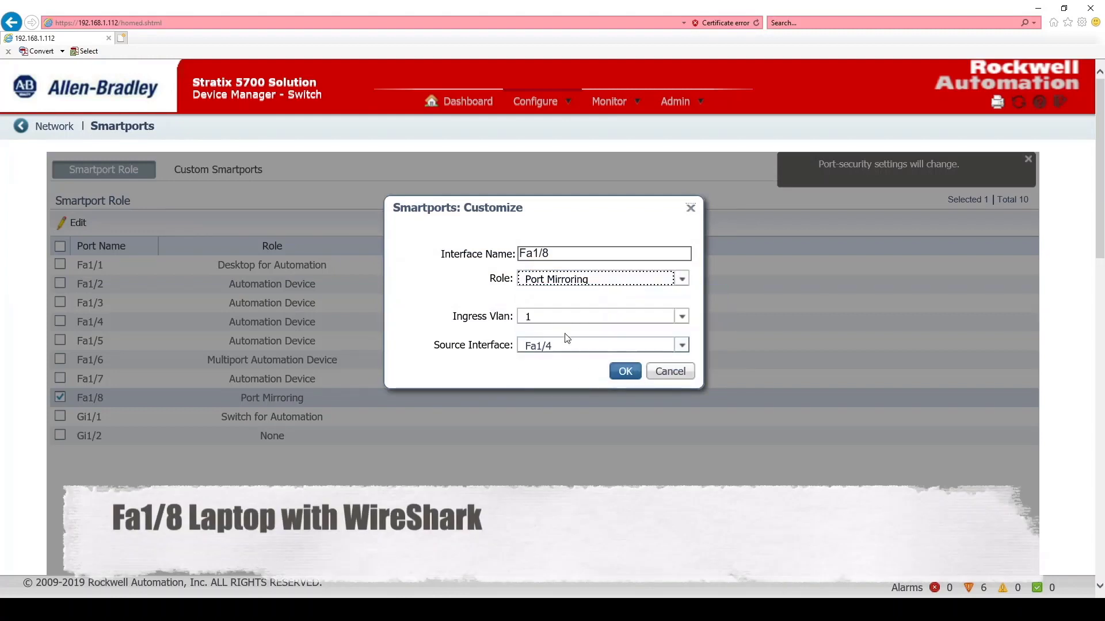
click(623, 371)
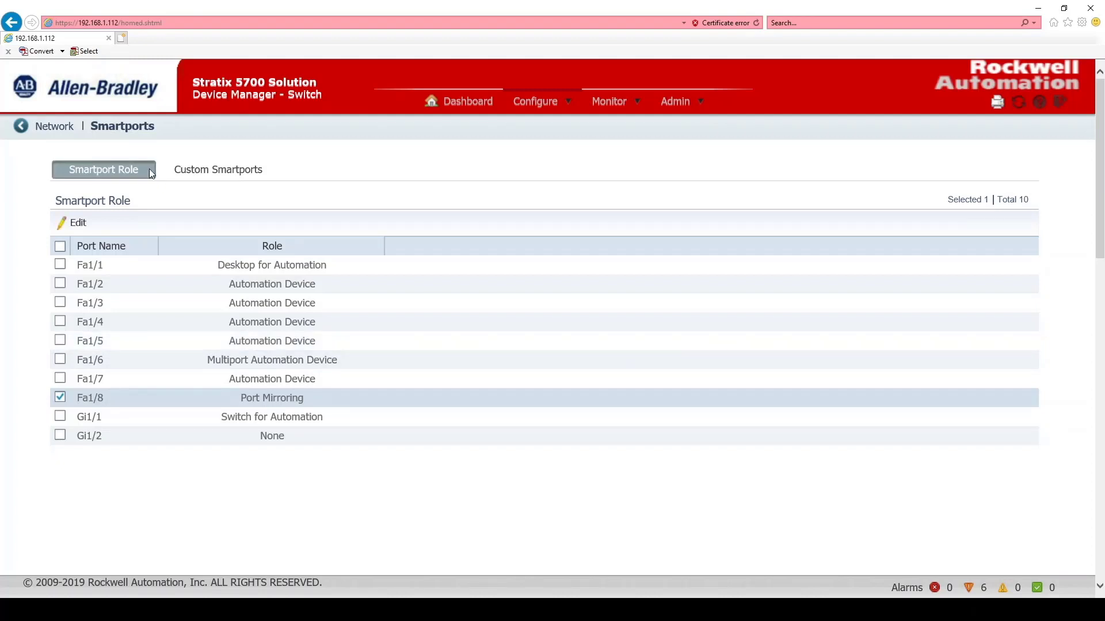
Check the port assignments in VLAN Management and the port status on the dashboard's front panel view
click(554, 102)
click(575, 245)
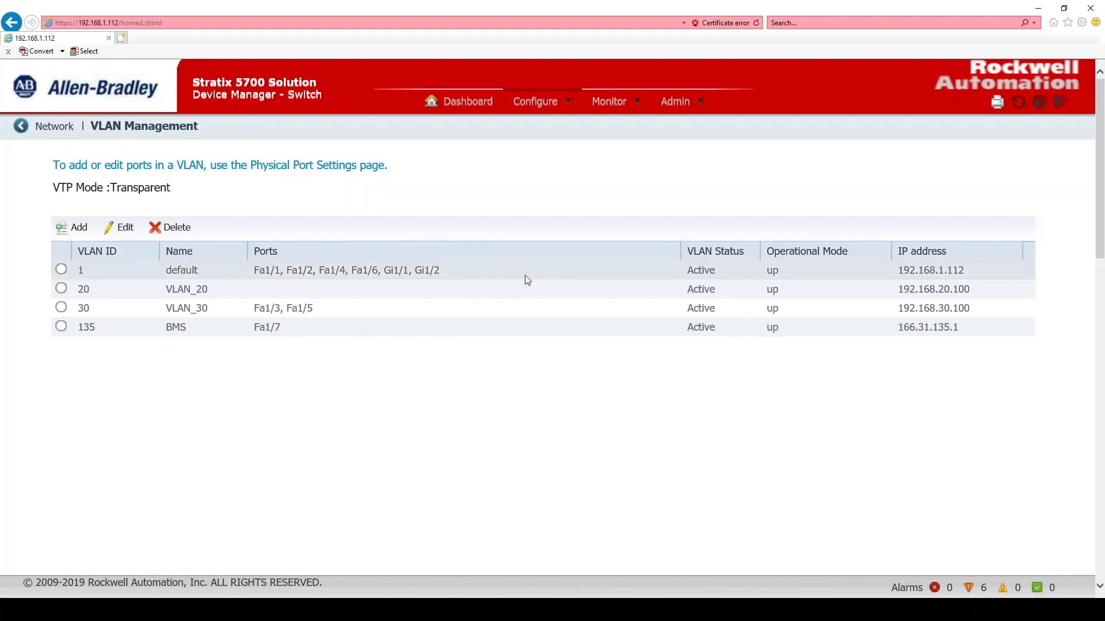
click(530, 105)
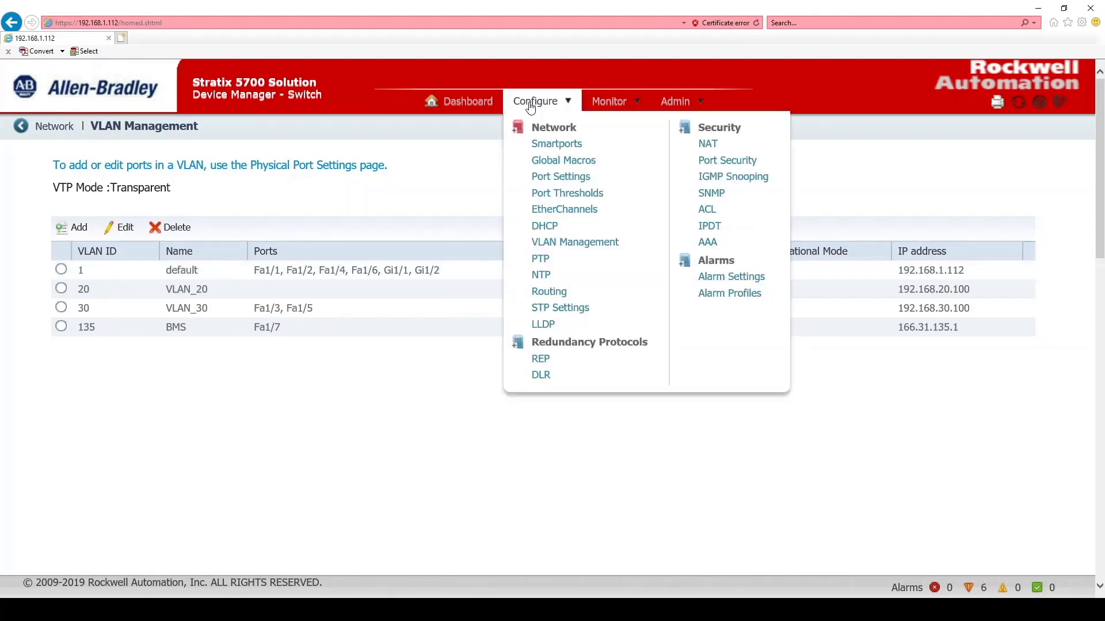
click(463, 105)
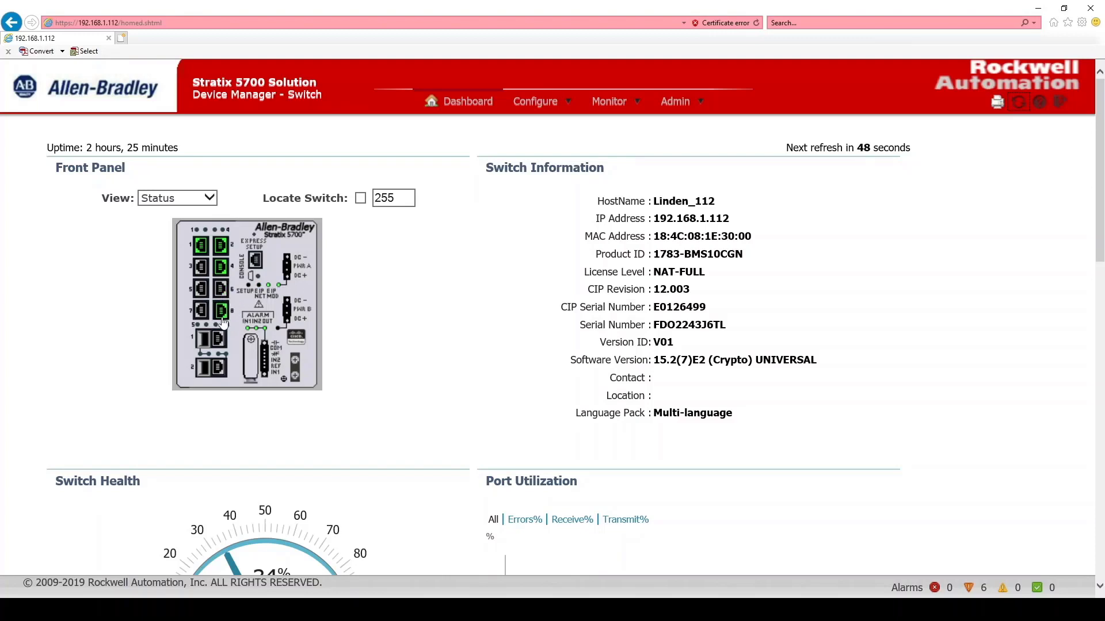
mouse_move(229, 324)
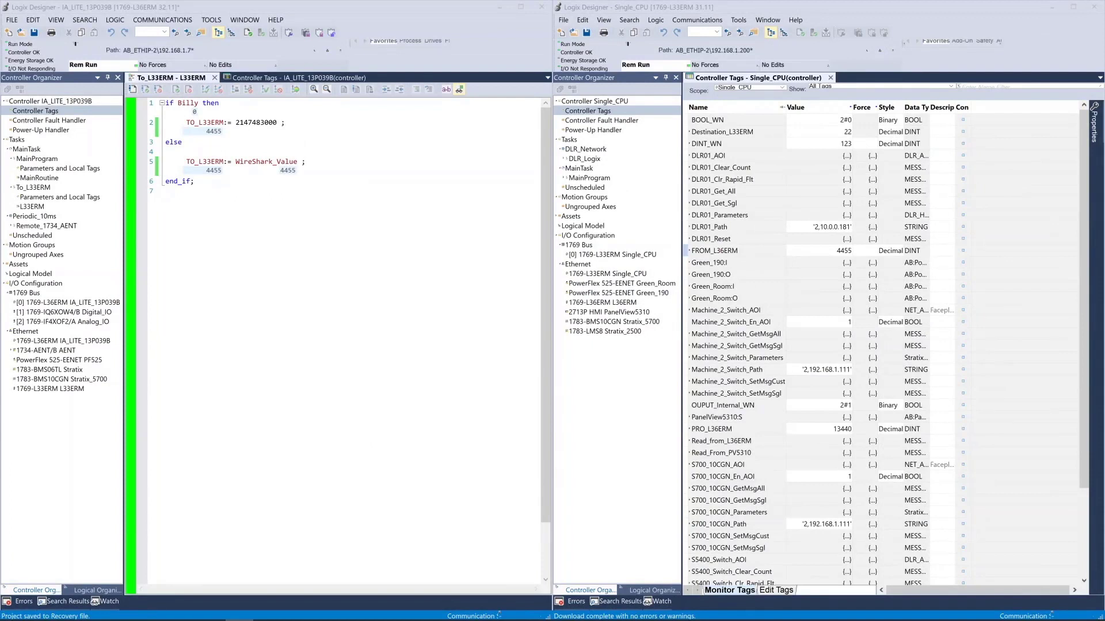
In Logix Designer, take the L36ERM project IA_LITE_13P039B and the L33ERM project Single_CPU offline
click(188, 22)
click(188, 22)
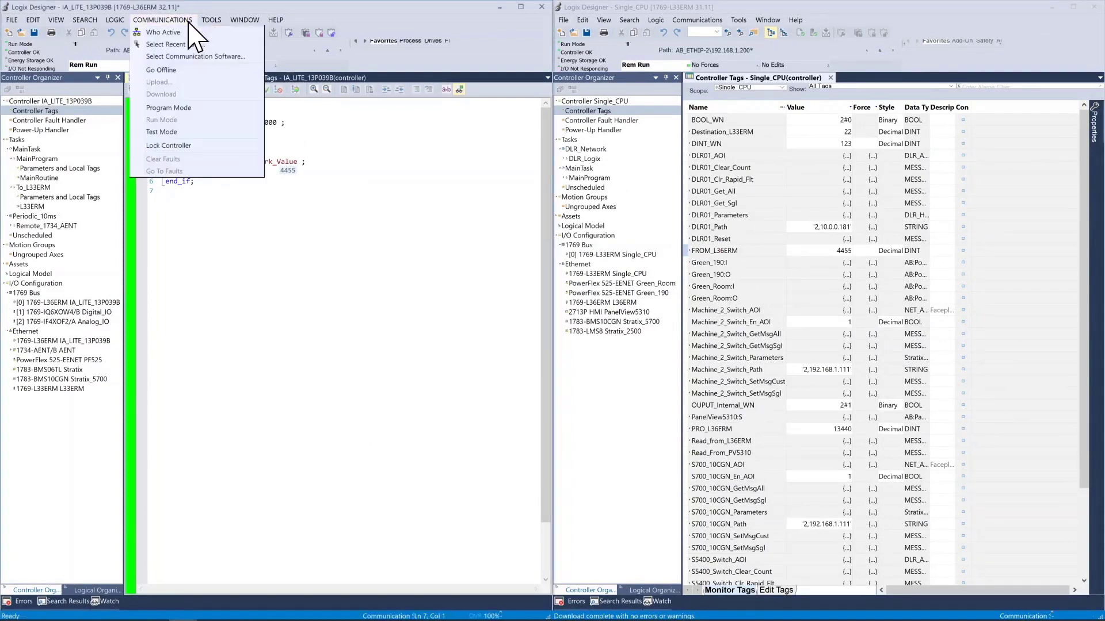
click(167, 70)
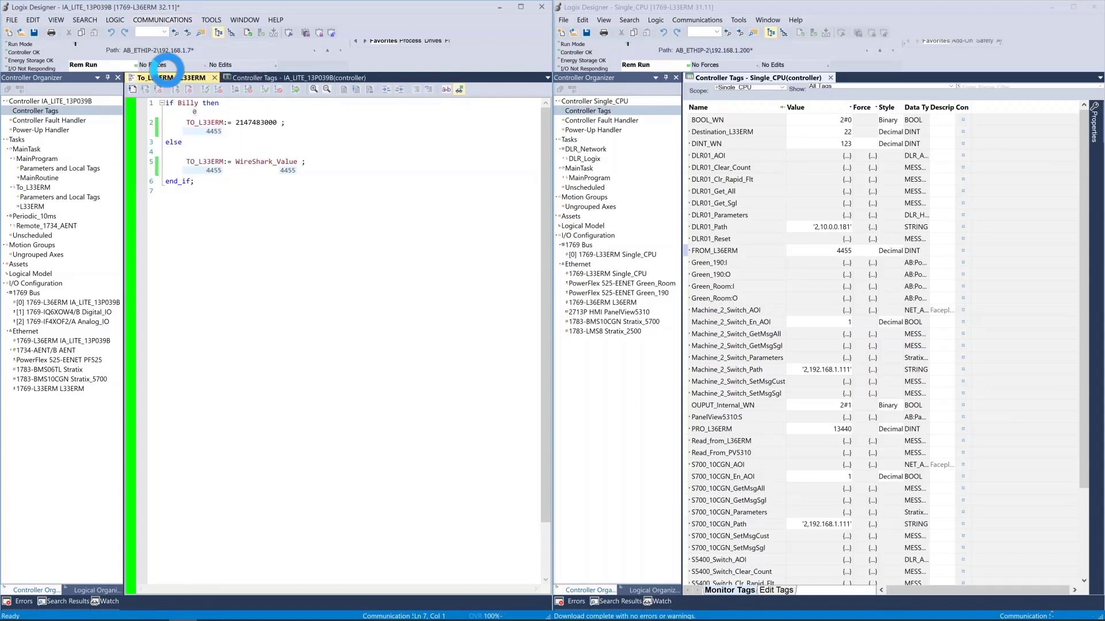
click(693, 32)
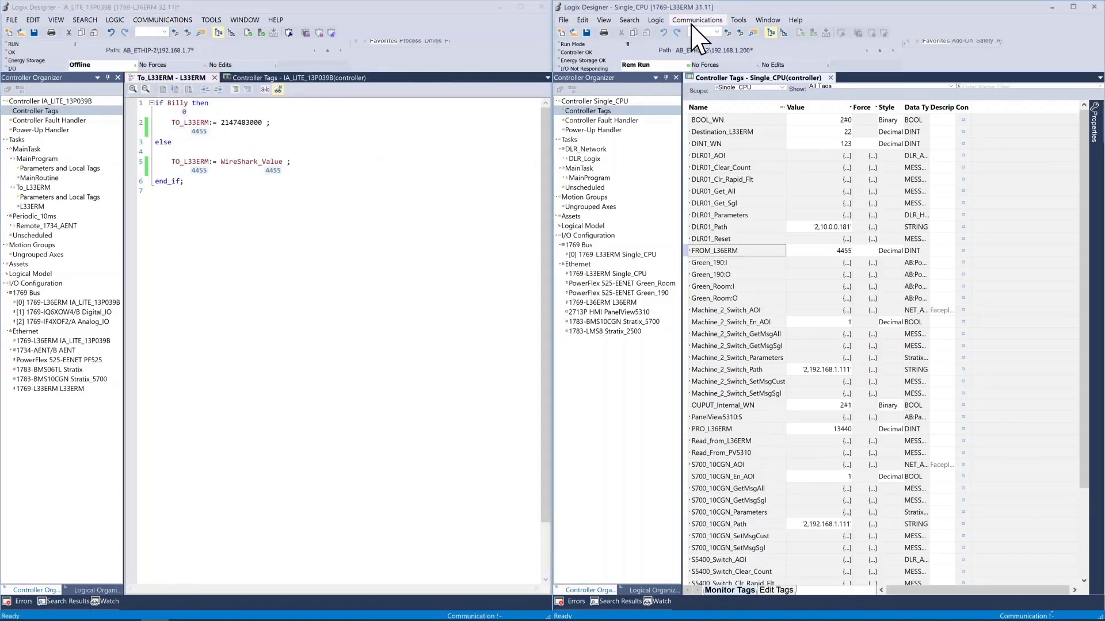
click(694, 22)
click(709, 67)
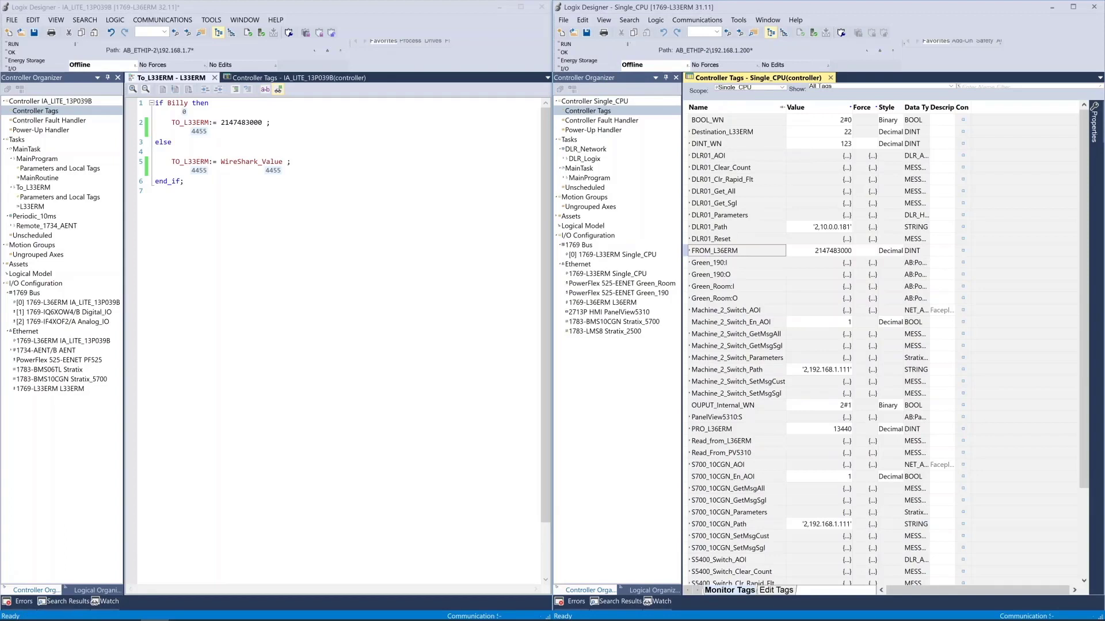
Review the properties of controller tag TO_L33ERM in the L36ERM project, including its produced tag connection and status settings
click(289, 80)
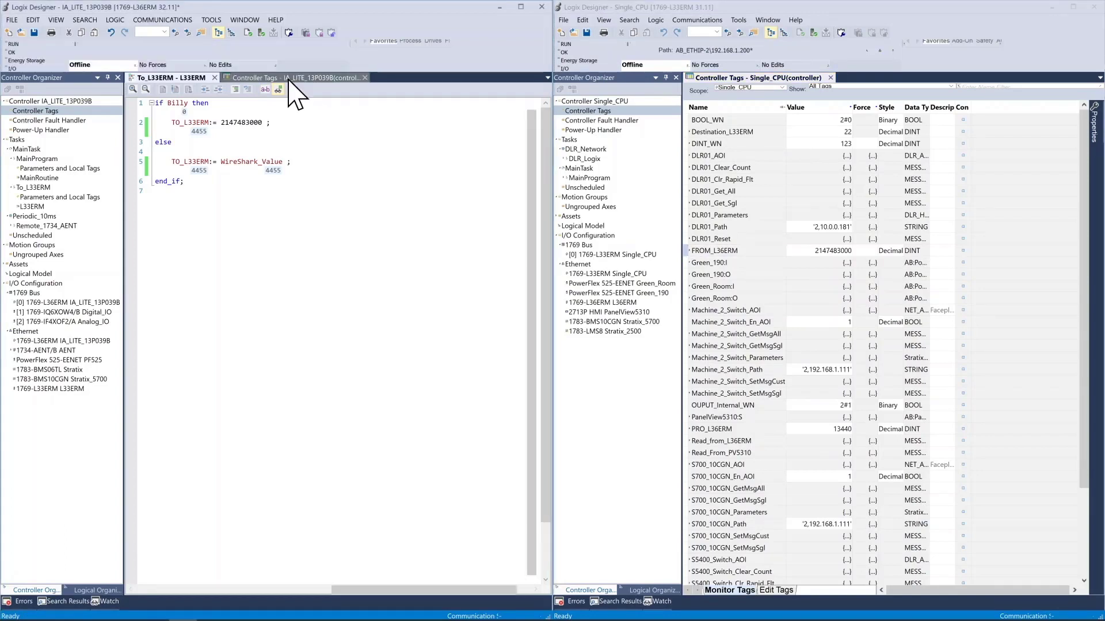
click(289, 80)
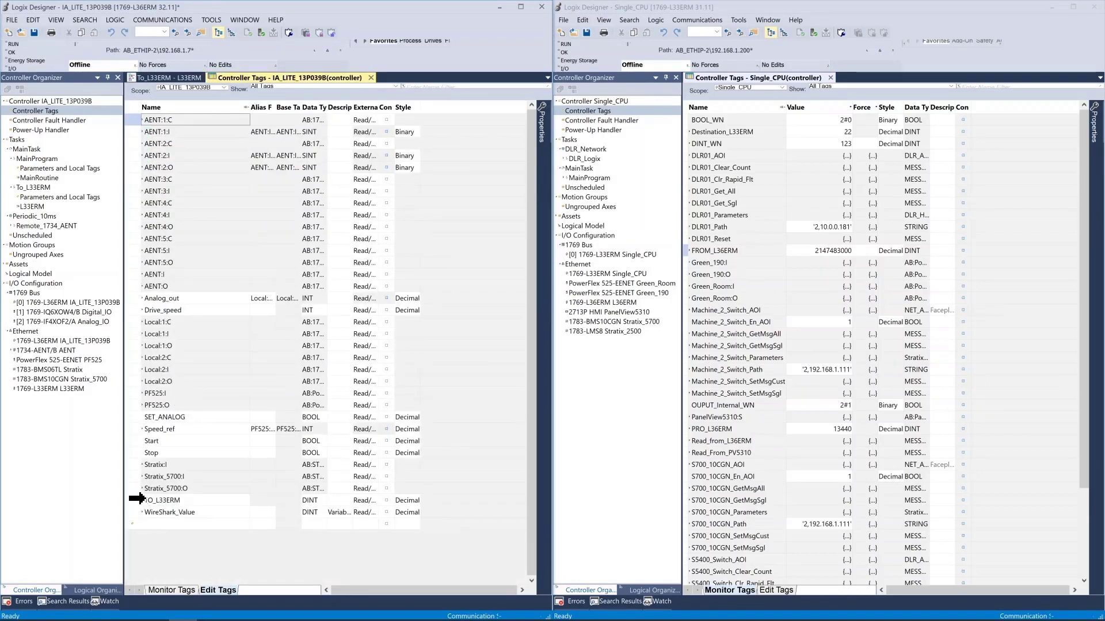
click(136, 501)
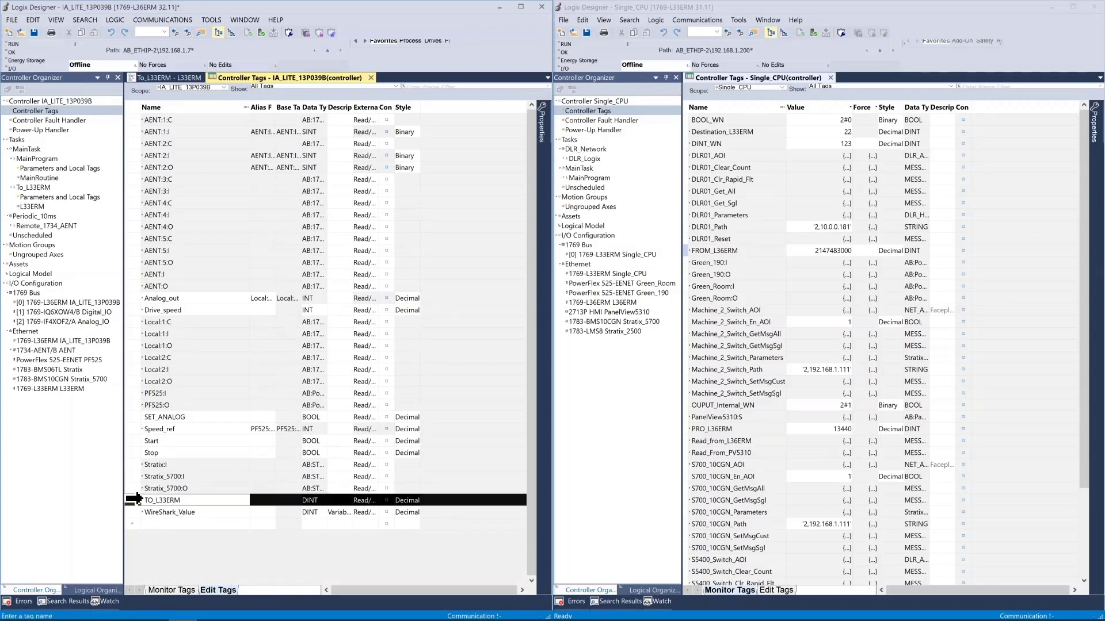
right_click(132, 500)
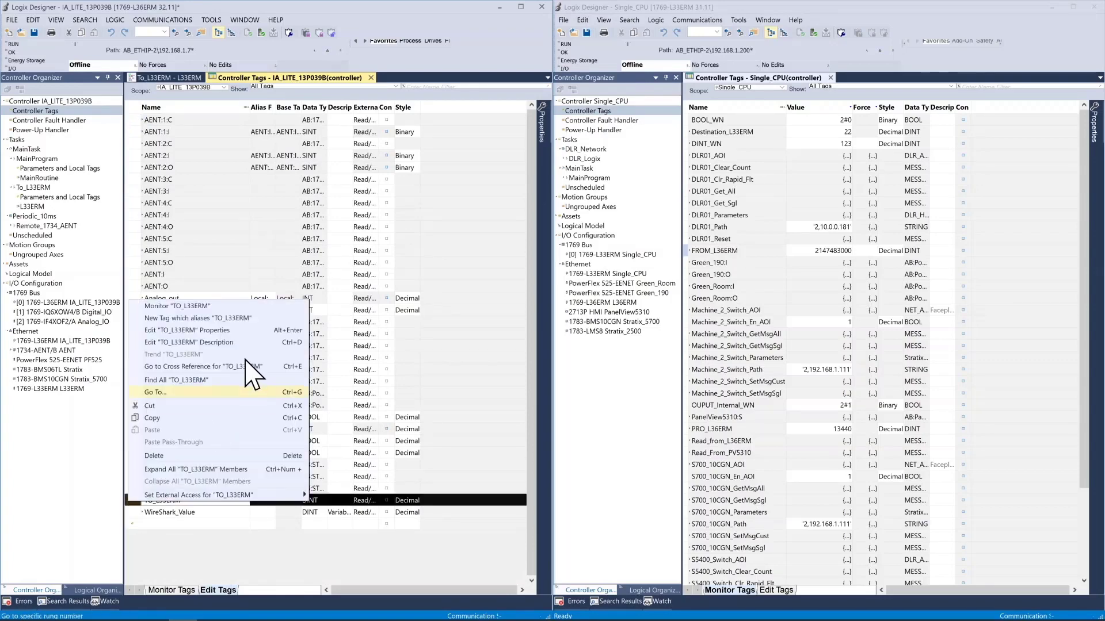
click(226, 331)
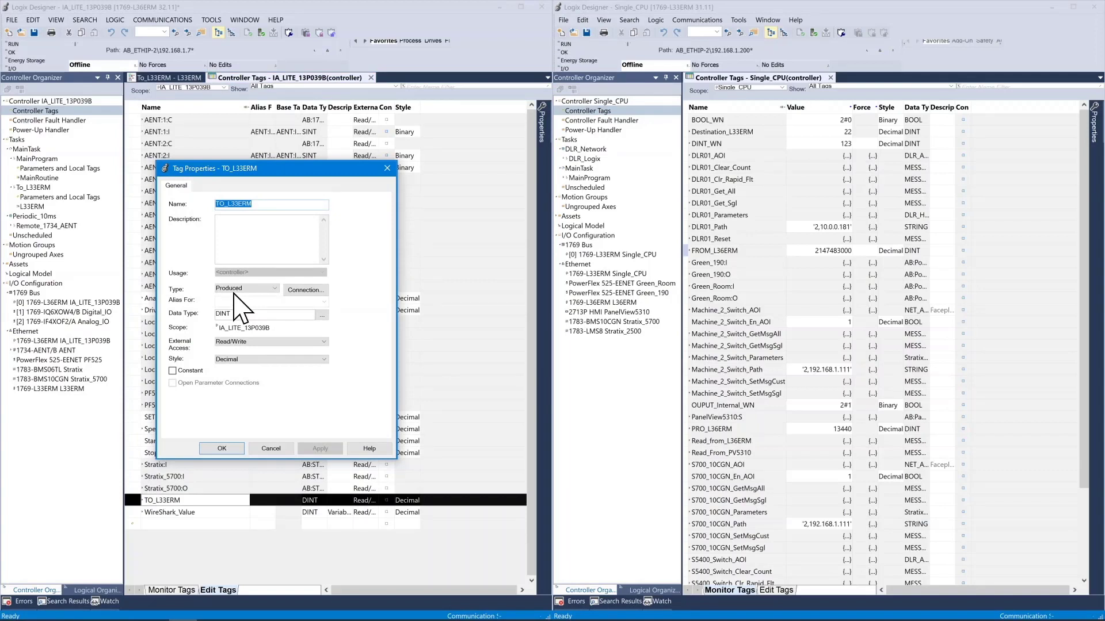
click(308, 291)
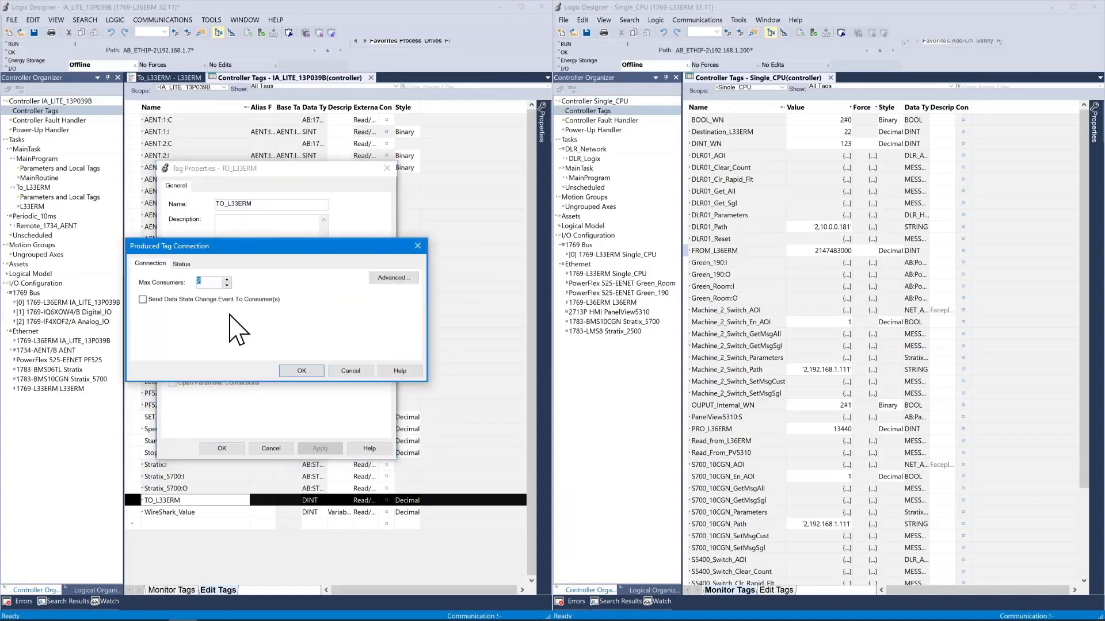
click(182, 264)
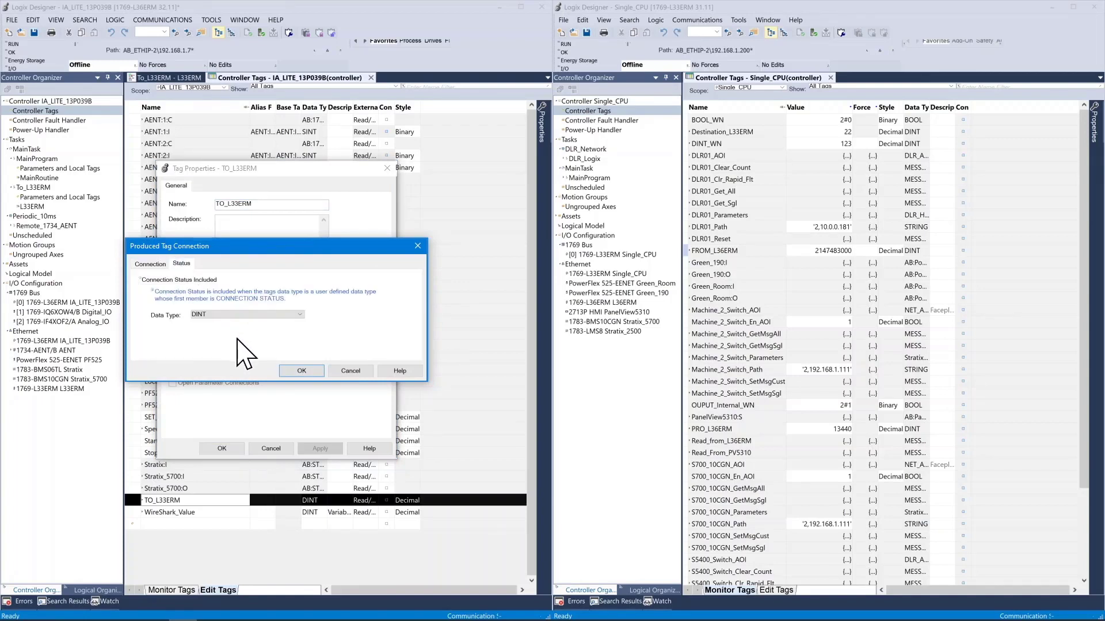
click(305, 371)
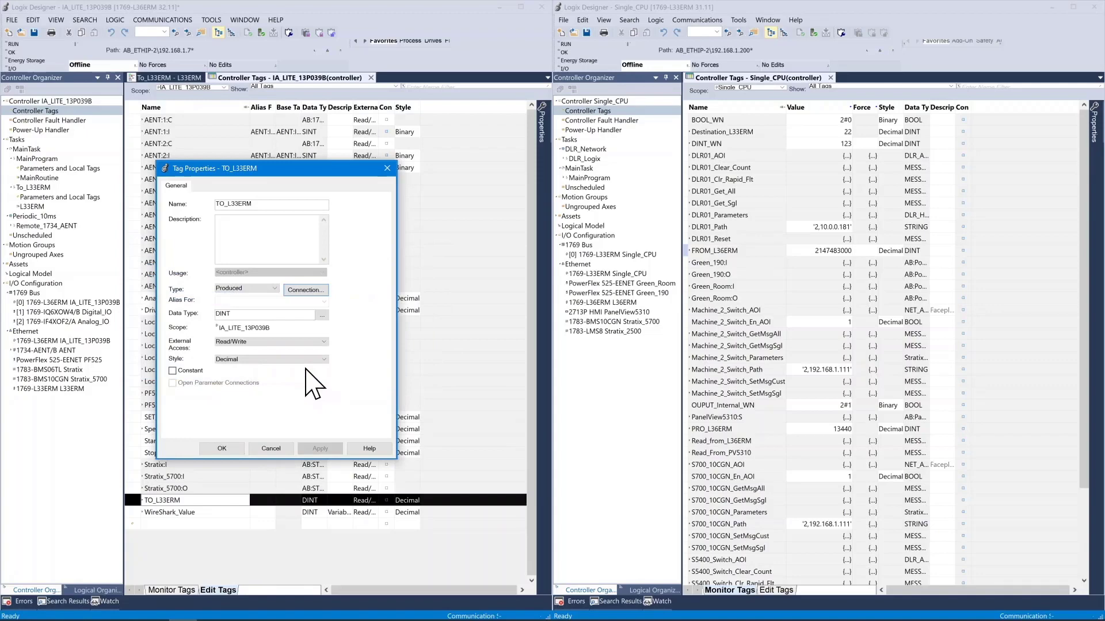
click(228, 446)
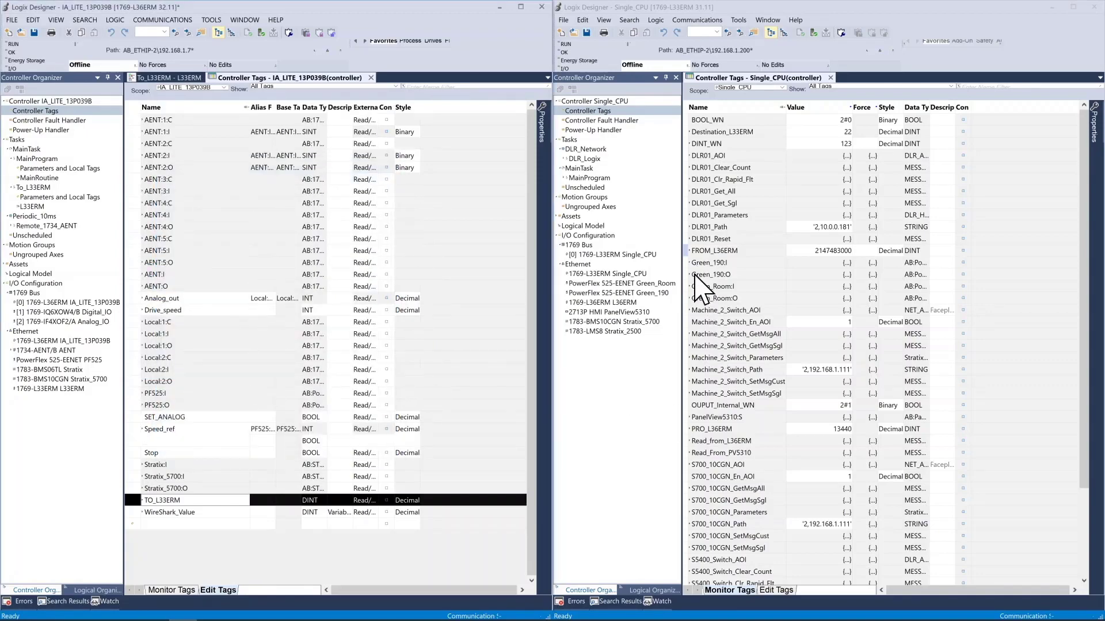
Review the properties of controller tag FROM_L36ERM in the Single_CPU project, including its consumed tag connection
click(775, 590)
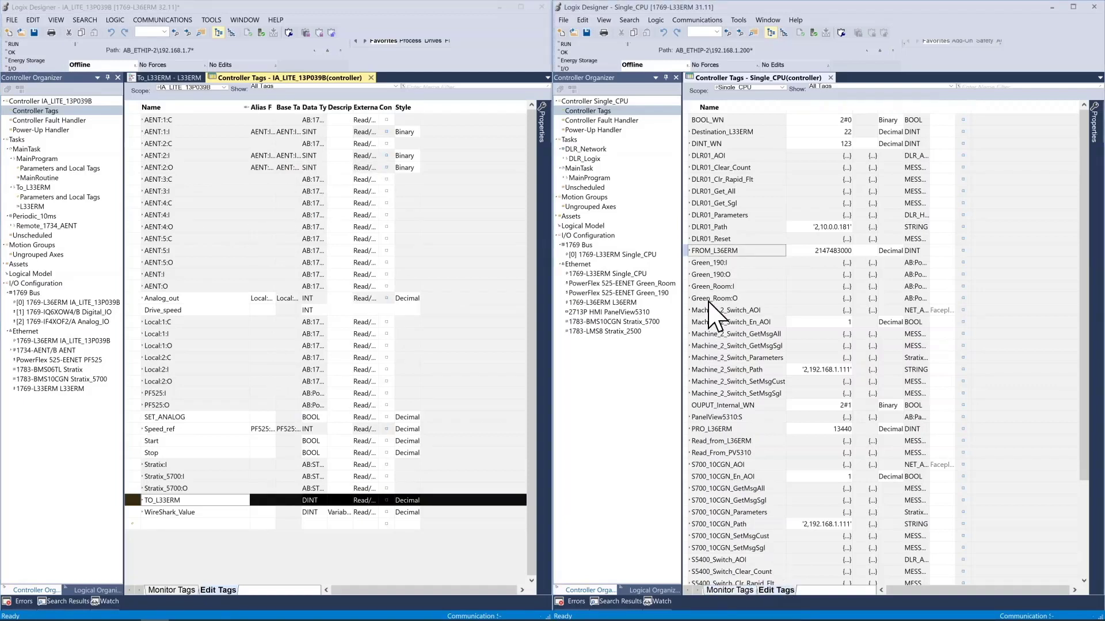
right_click(686, 251)
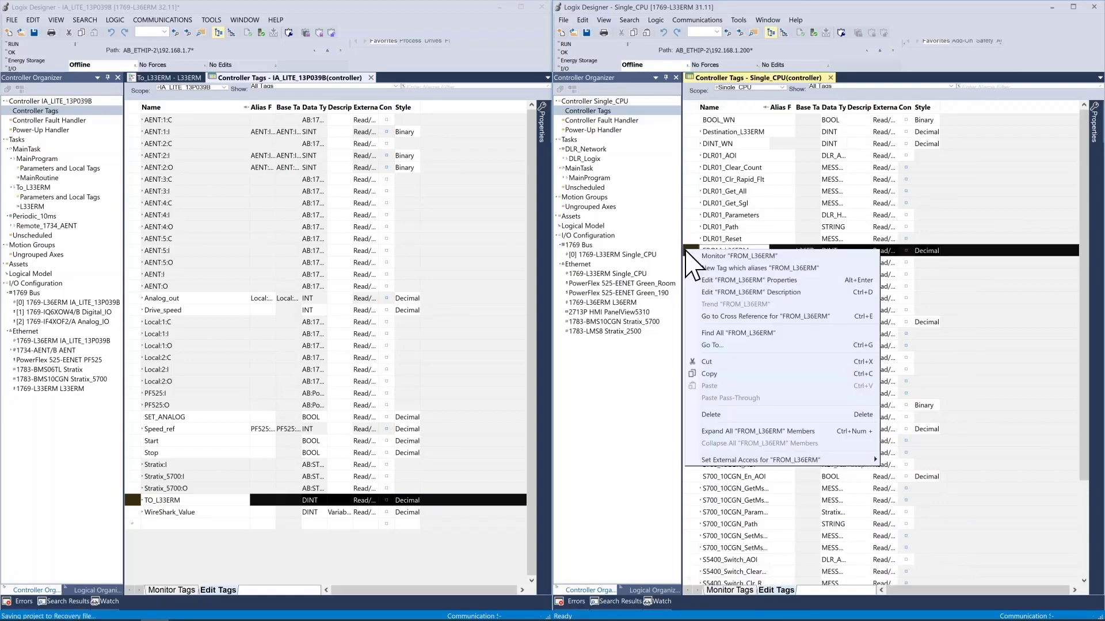
click(733, 280)
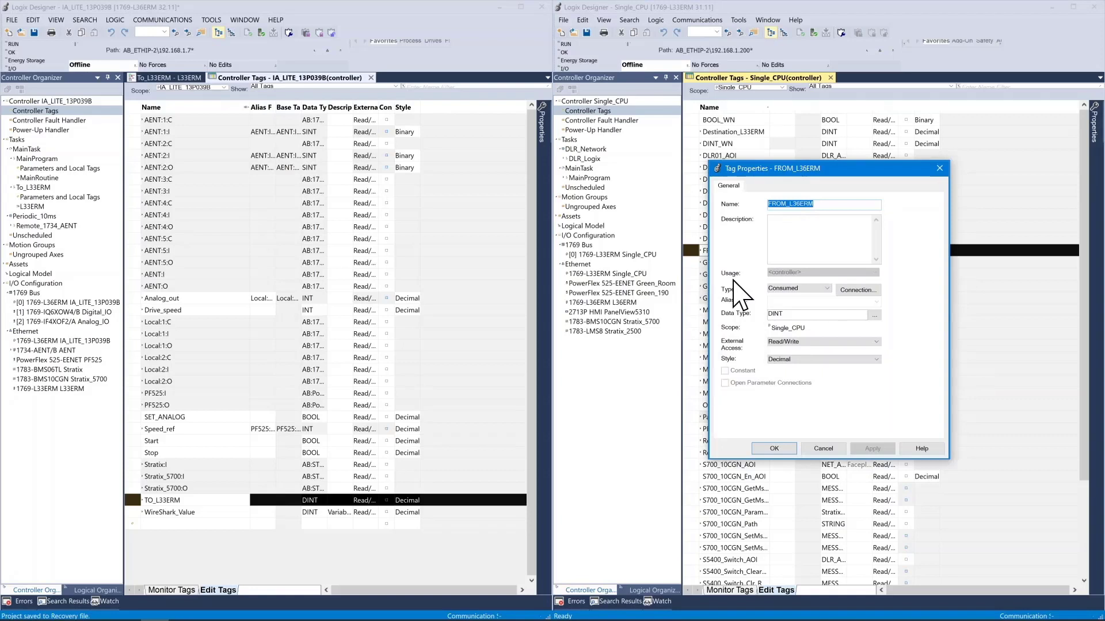
click(857, 292)
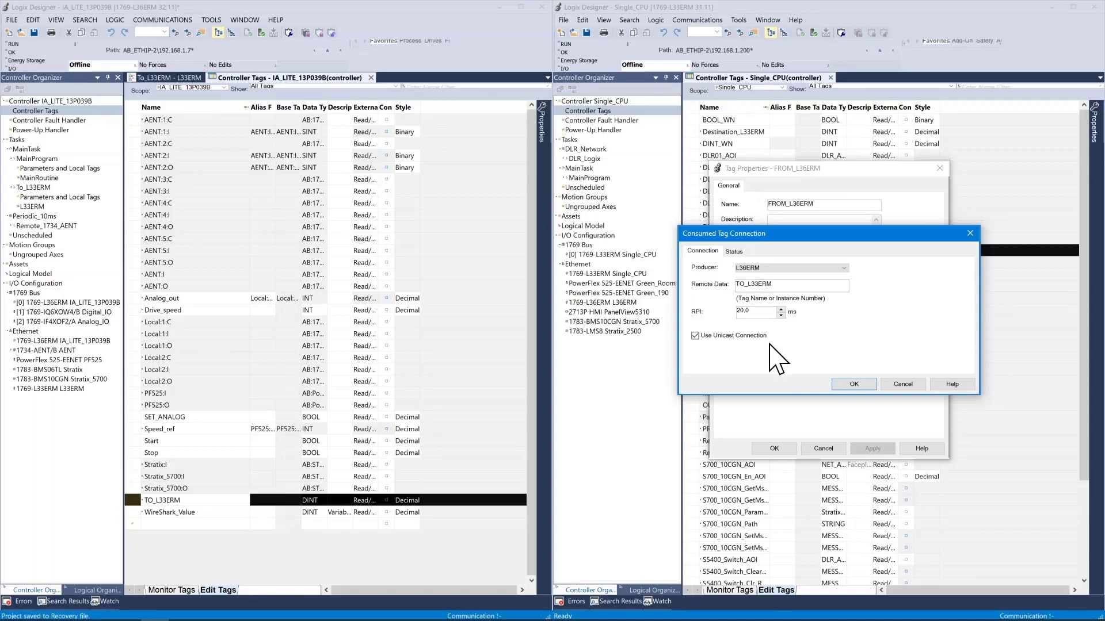
click(857, 383)
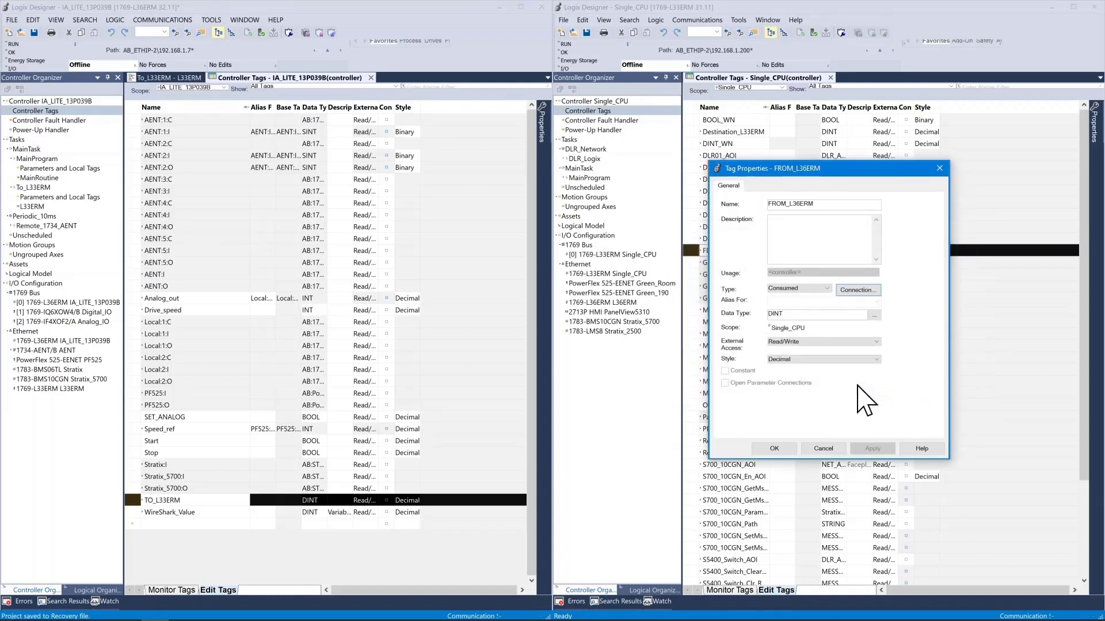
click(775, 449)
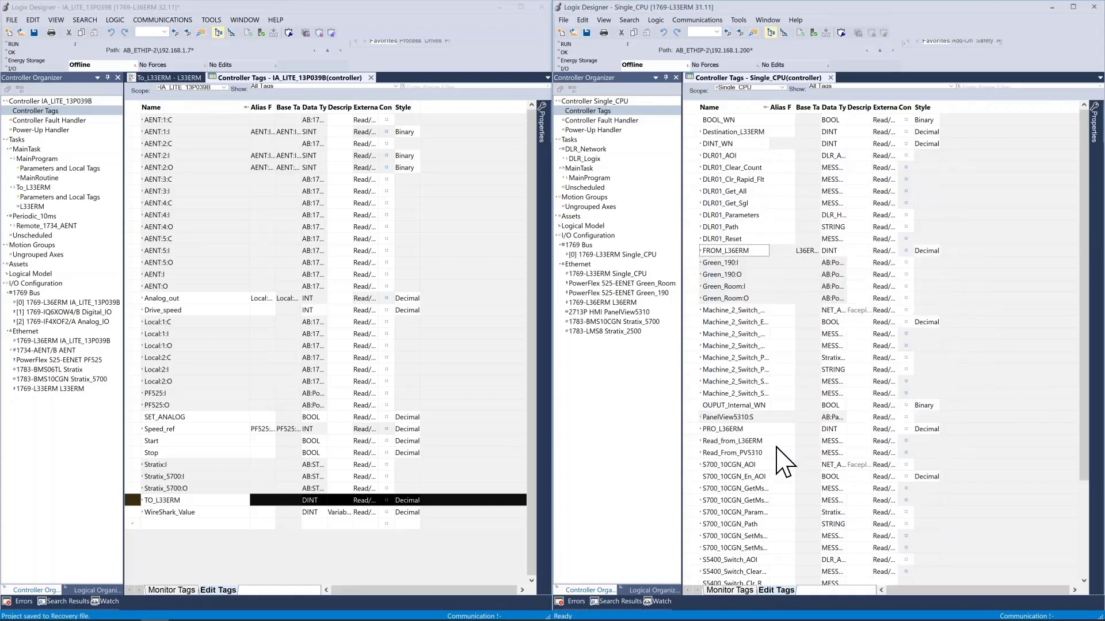
Bring the L33ERM project Single_CPU online and display its controller tags with live values
click(694, 19)
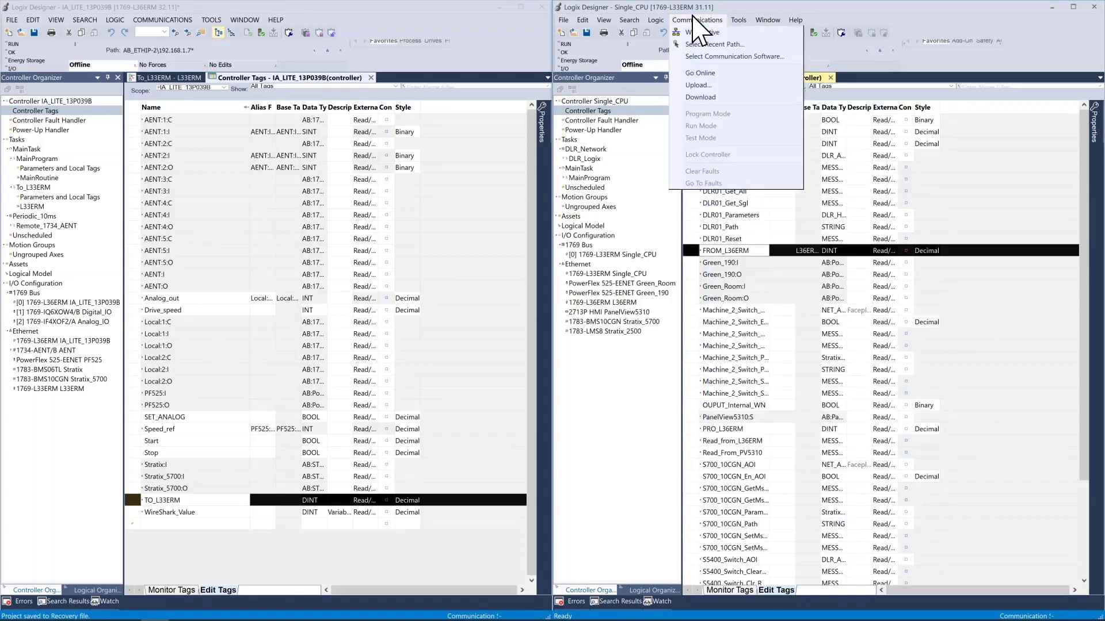
click(701, 73)
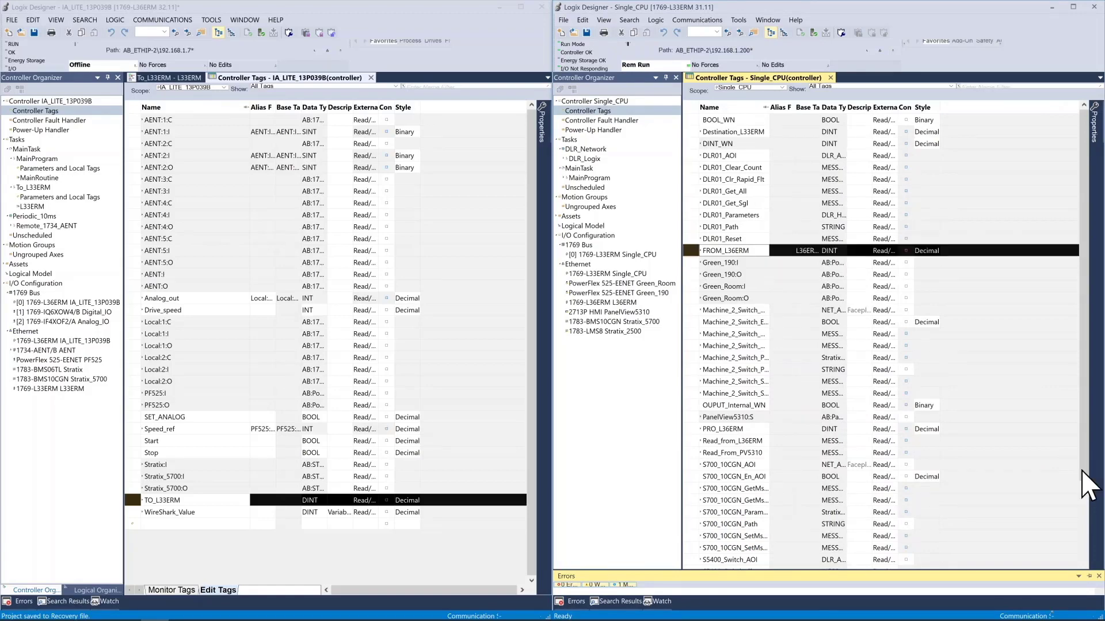
drag(1081, 470, 1094, 406)
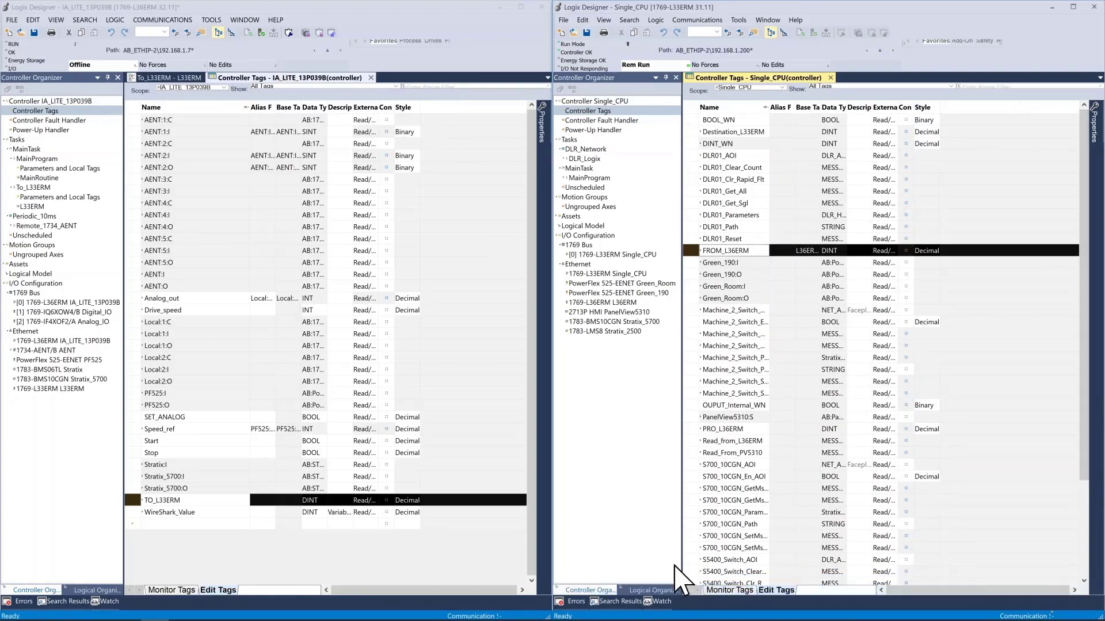
click(714, 591)
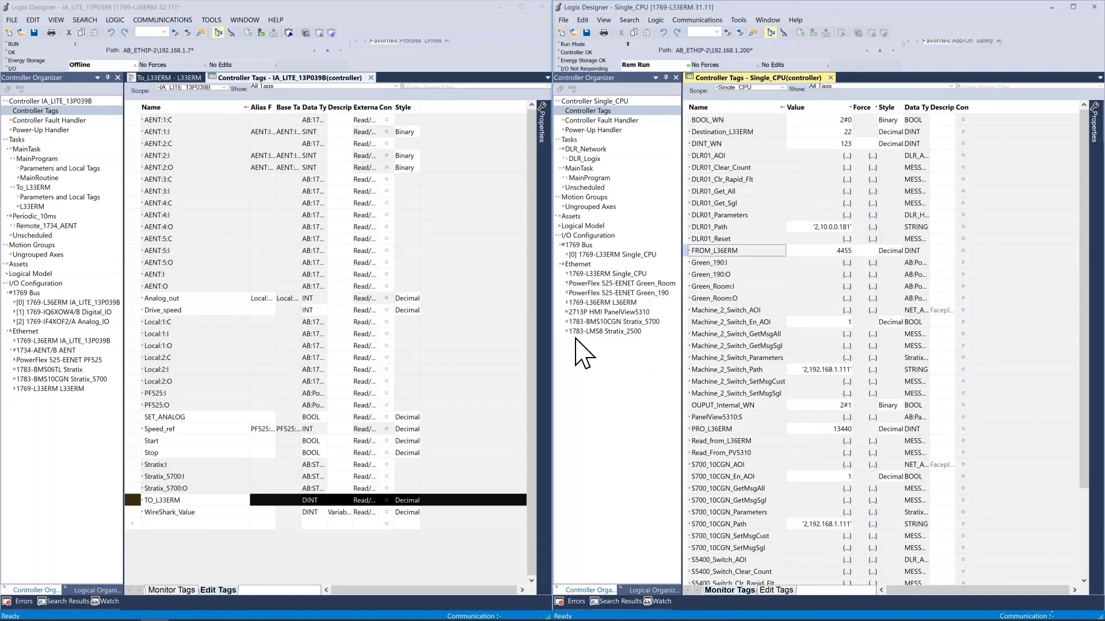
Show the L36ERM project's To_L33ERM routine and bring that project online
click(171, 79)
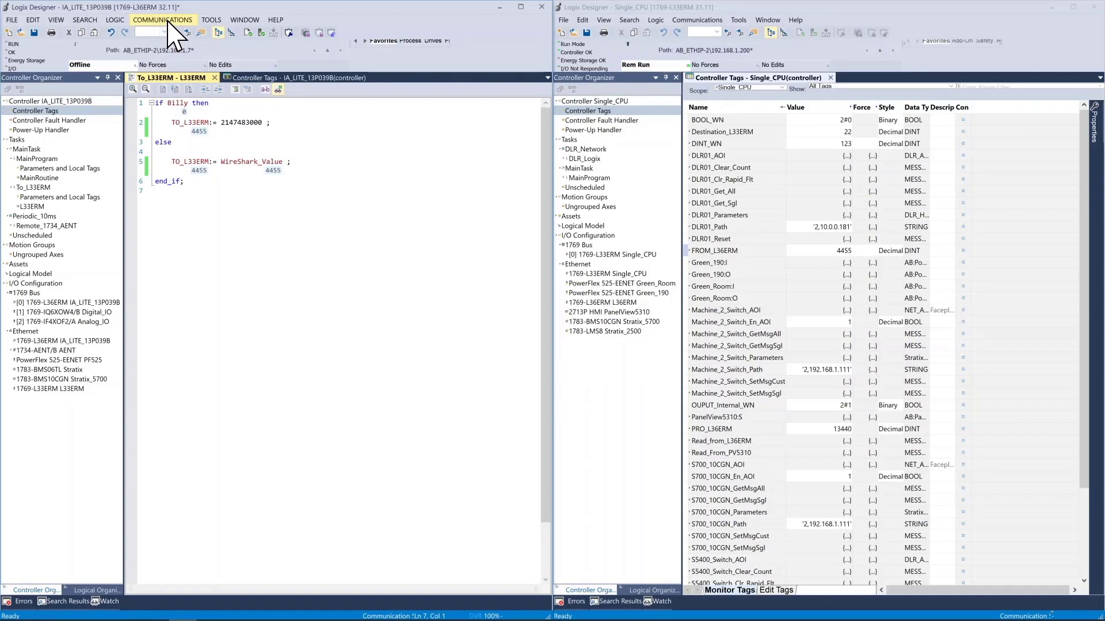
click(167, 22)
click(167, 70)
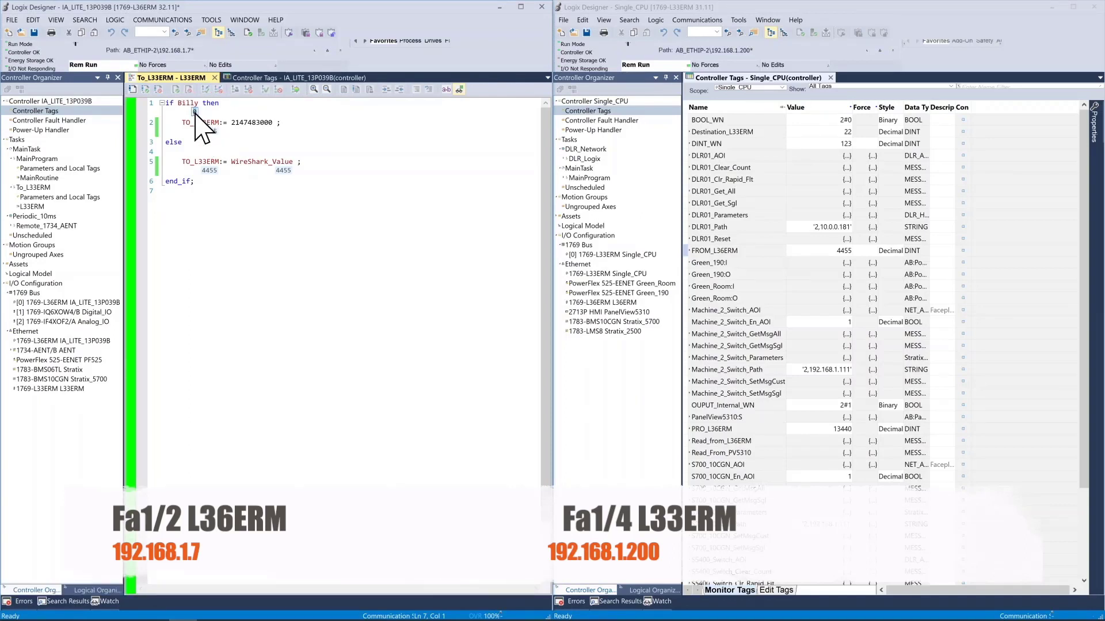
Toggle the Billy tag in the L36ERM's To_L33ERM routine to 1, back to 0, and to 1 again
text(1)
key(Return)
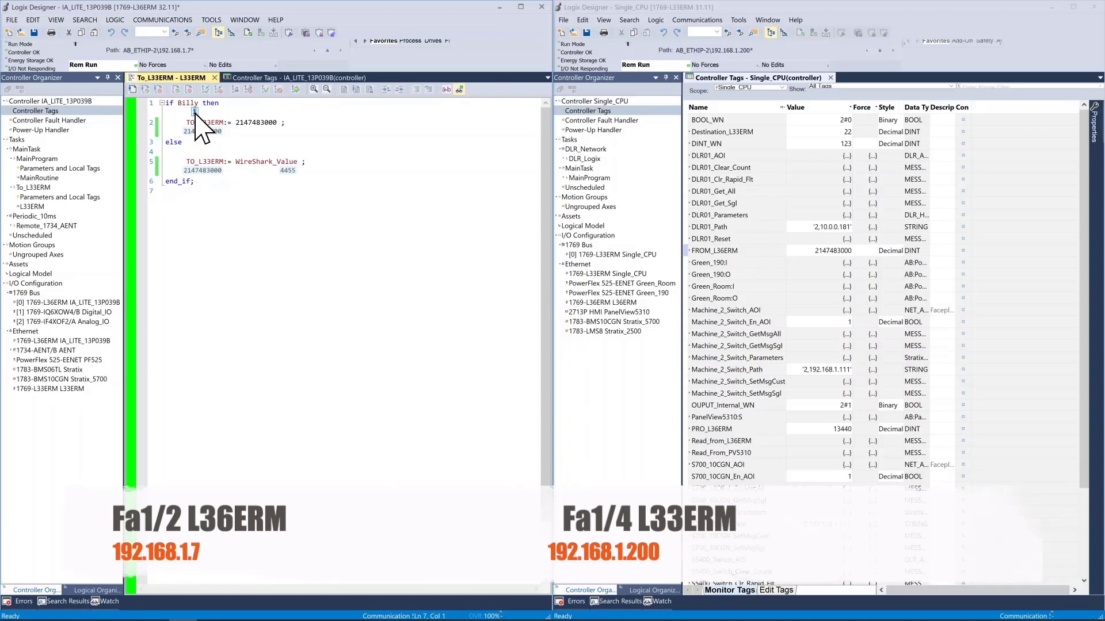
click(195, 112)
text(0)
key(Return)
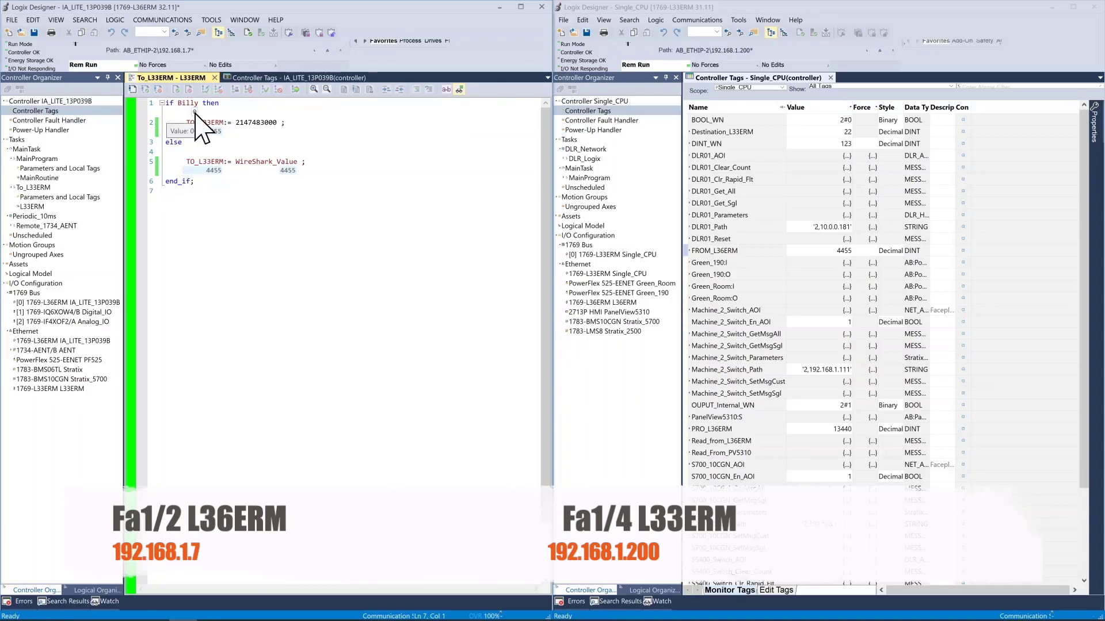
click(195, 111)
text(1)
key(Return)
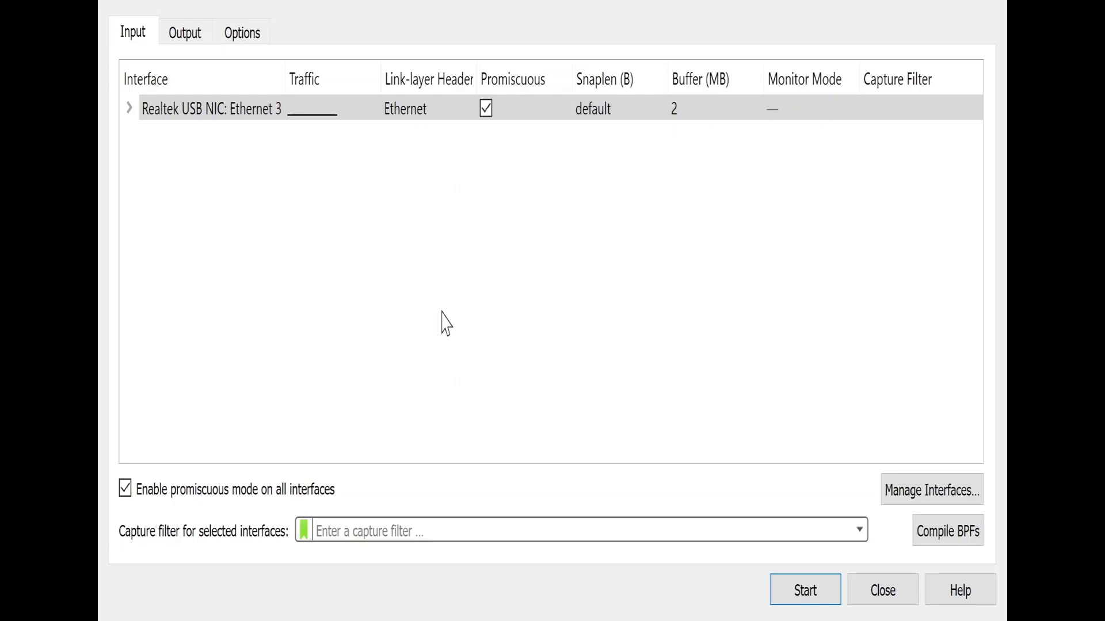
In Wireshark, check the capture output and option settings, and run a live capture on Realtek USB NIC: Ethernet 3 before stopping it
click(188, 39)
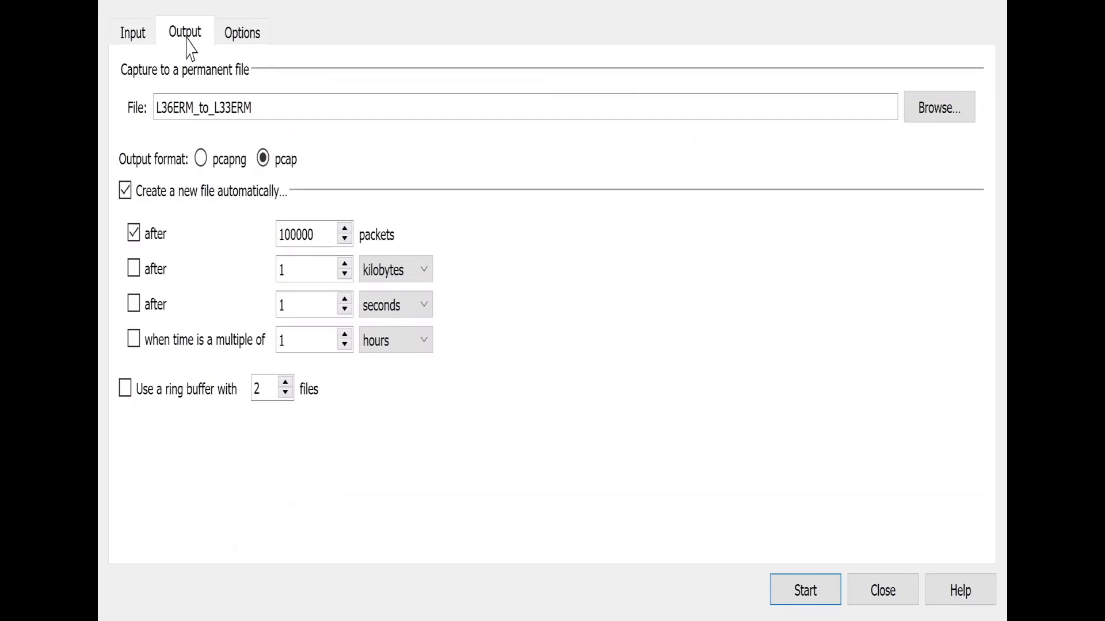
click(241, 43)
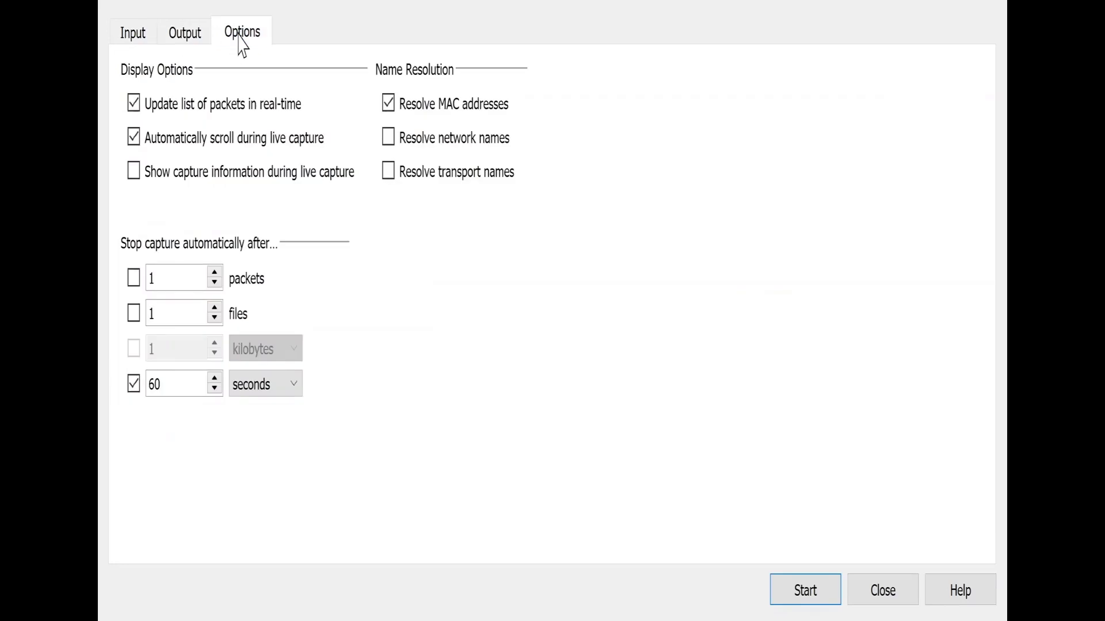
click(800, 597)
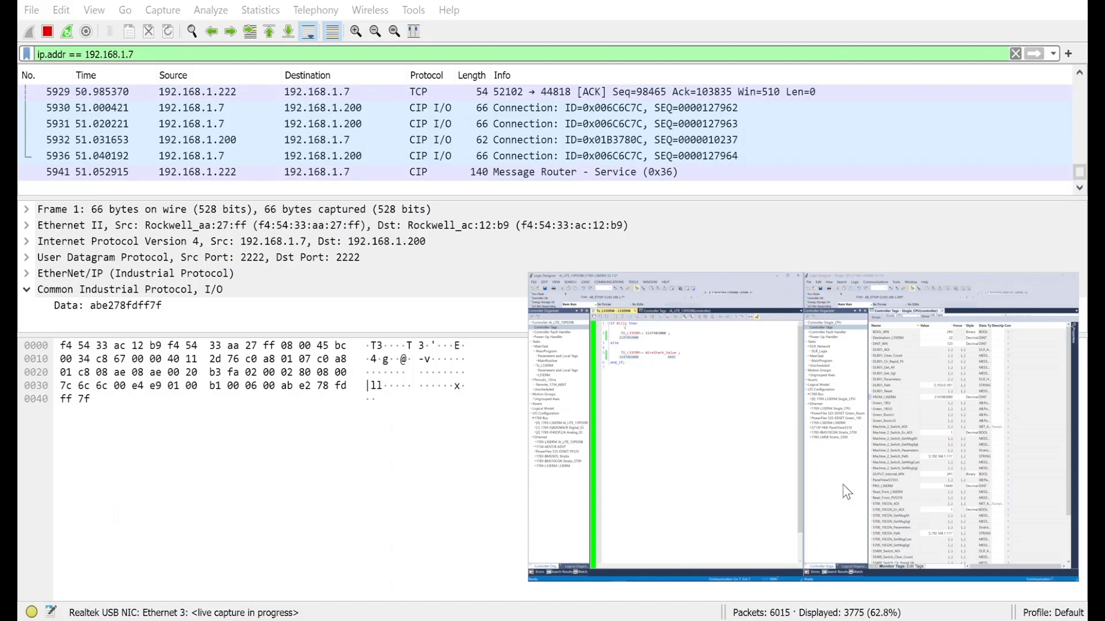
click(47, 34)
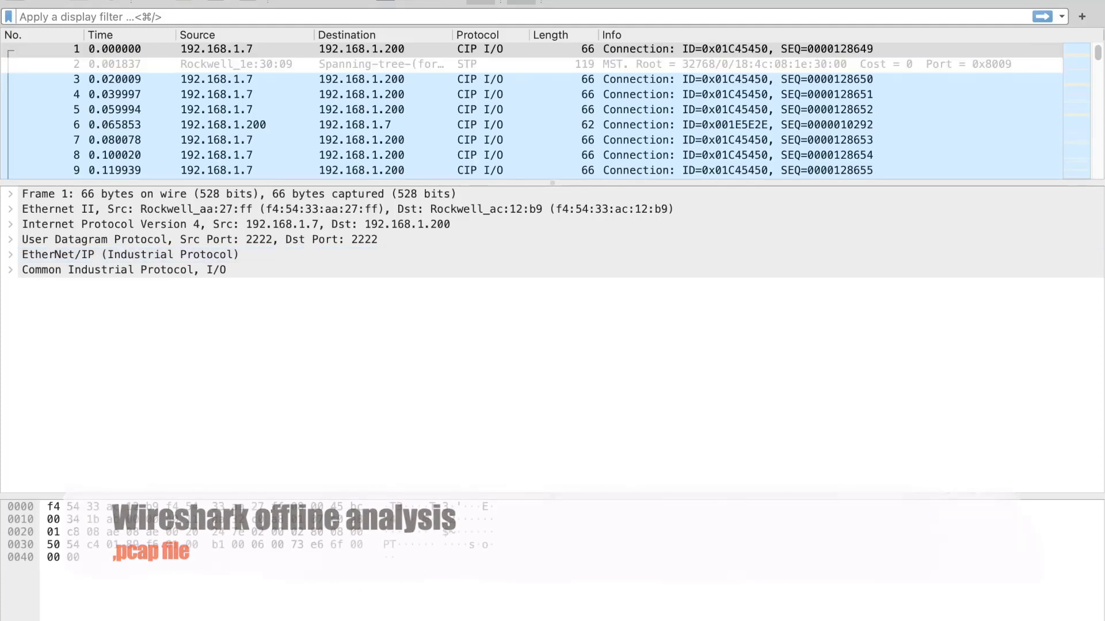
Apply the display filter (ip.addr eq 192.168.1.7 and ip.addr eq 192.168.1.200) and (udp.port eq 2222 and udp.port eq 2222), and browse packets, selecting frame 7
text((ip.addr eq 192.168.1.7 and ip.addr eq 192.168.1.200)  and ( udp.port eq 2222 and udp.port eq 2222))
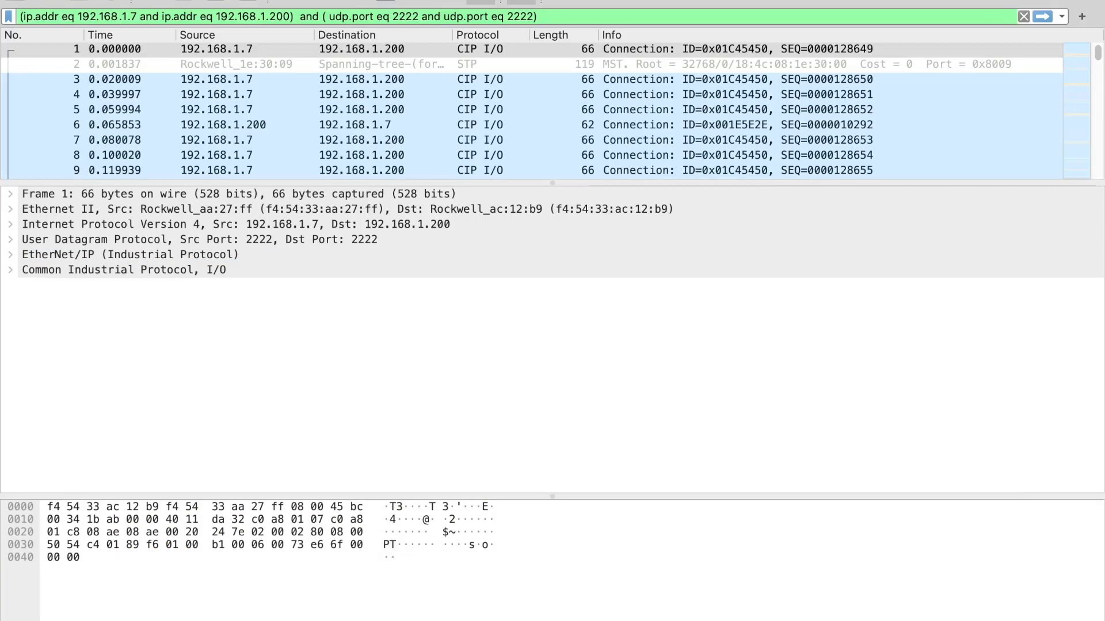
key(Return)
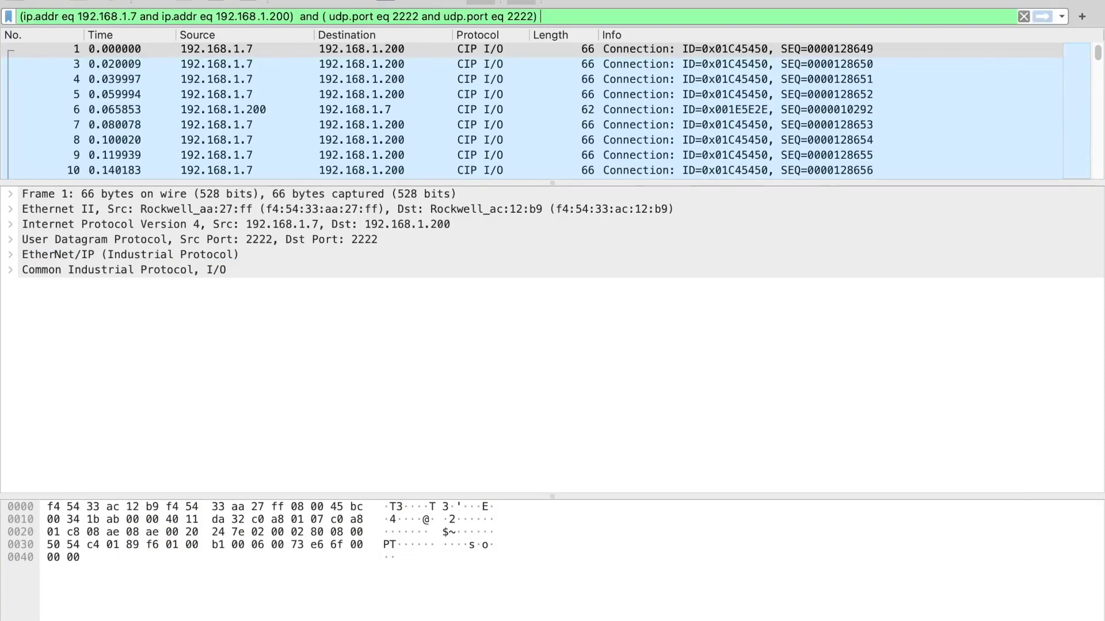
click(362, 64)
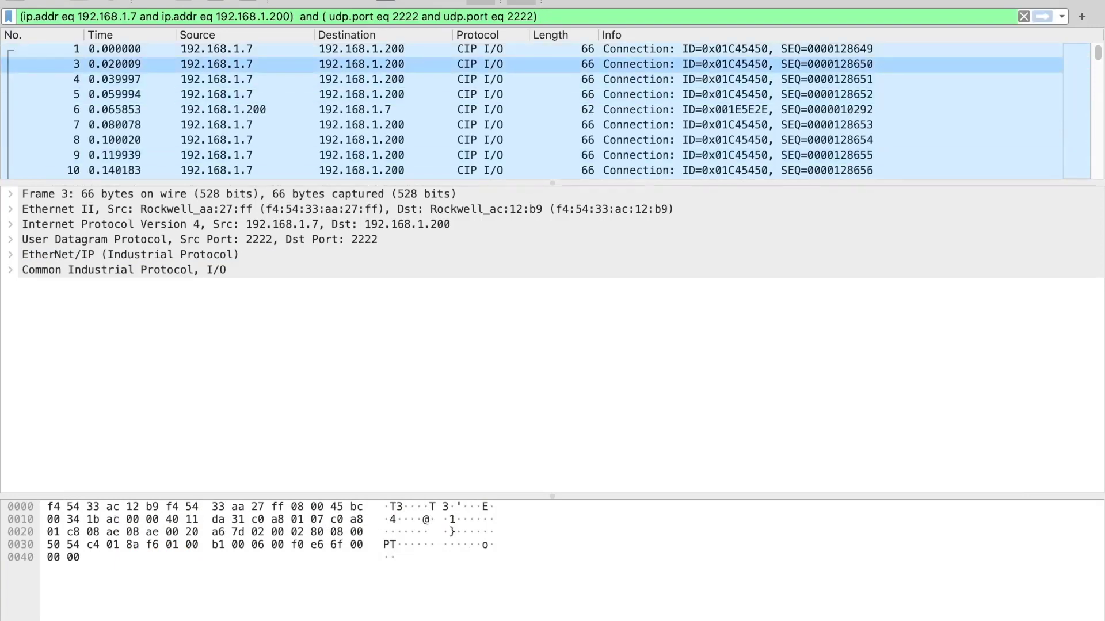
click(361, 79)
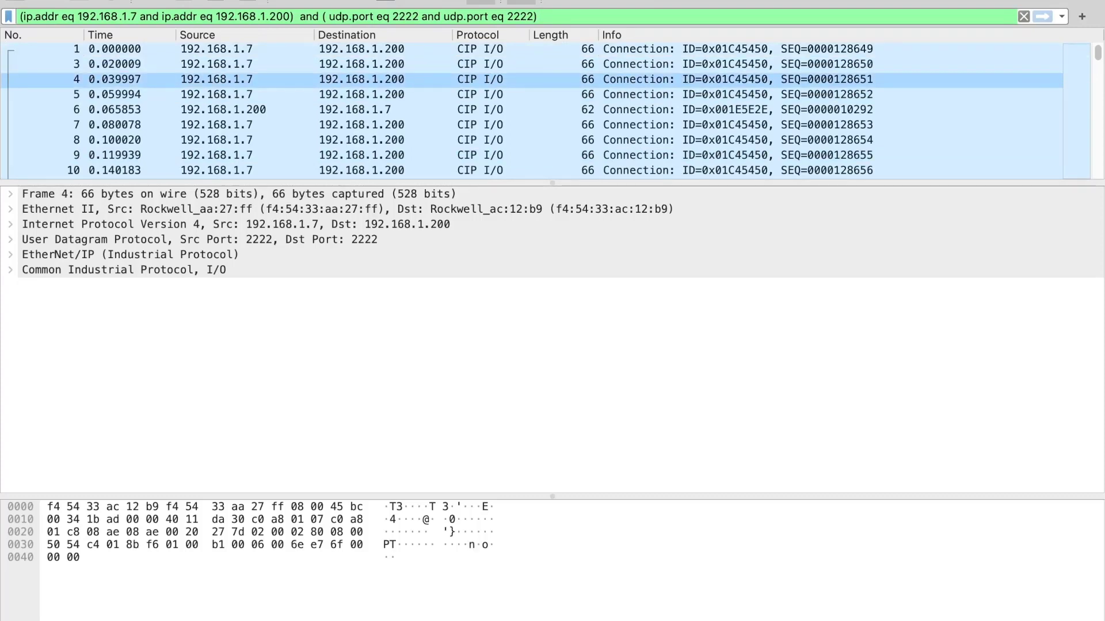
click(361, 94)
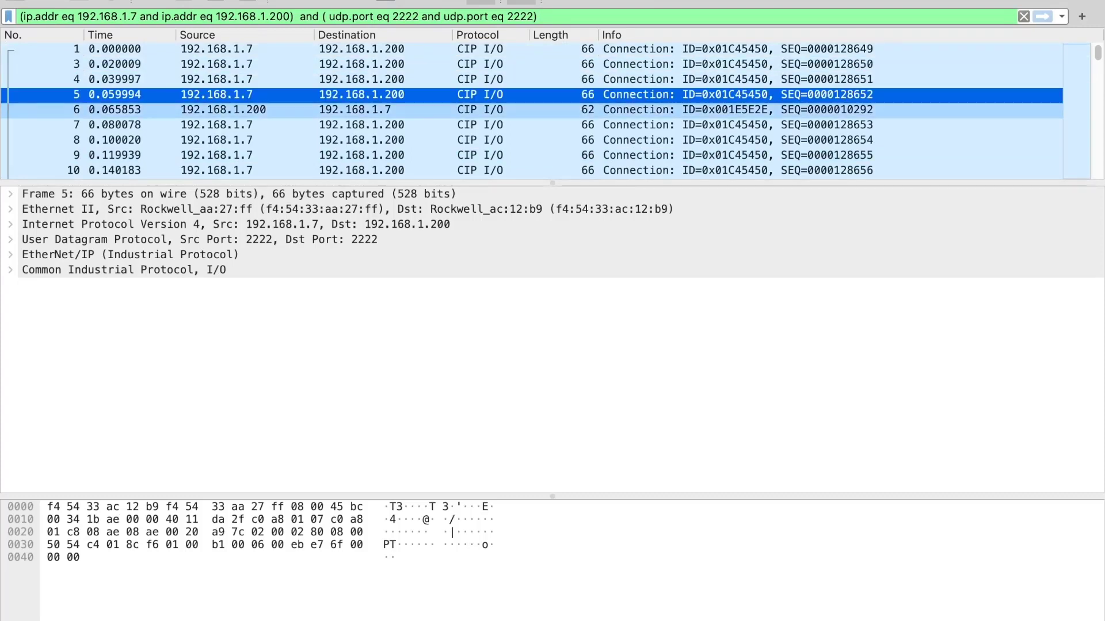
click(362, 109)
click(361, 125)
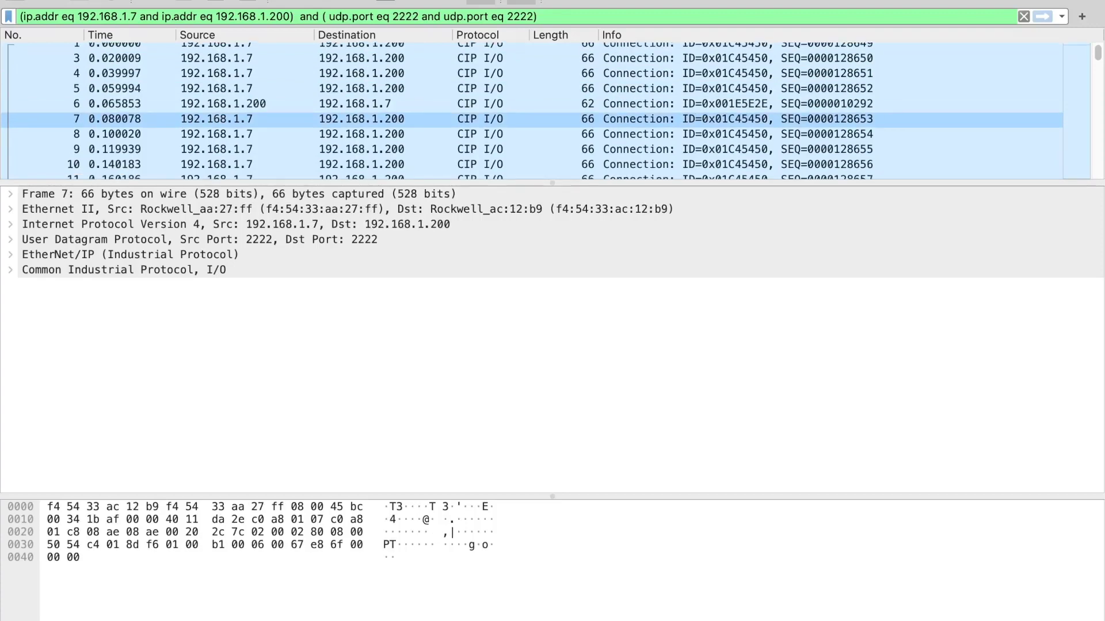
scroll(532, 110, down, 5)
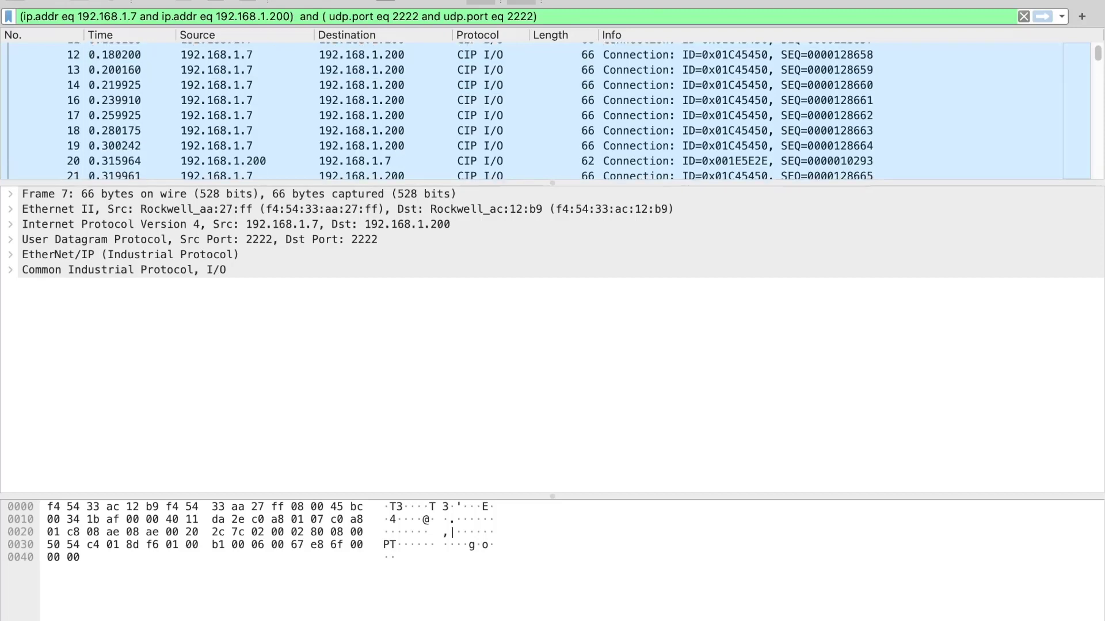
scroll(532, 127, down, 3)
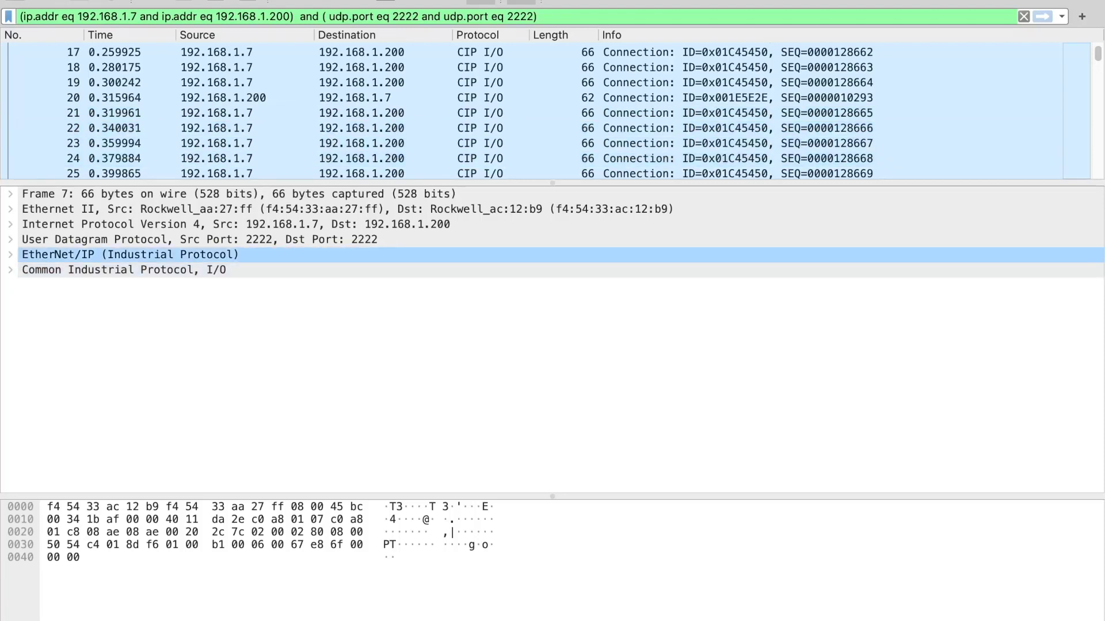
Examine frame 7's Ethernet II, Internet Protocol Version 4 and User Datagram Protocol details one after another, collapsing each when done
click(10, 210)
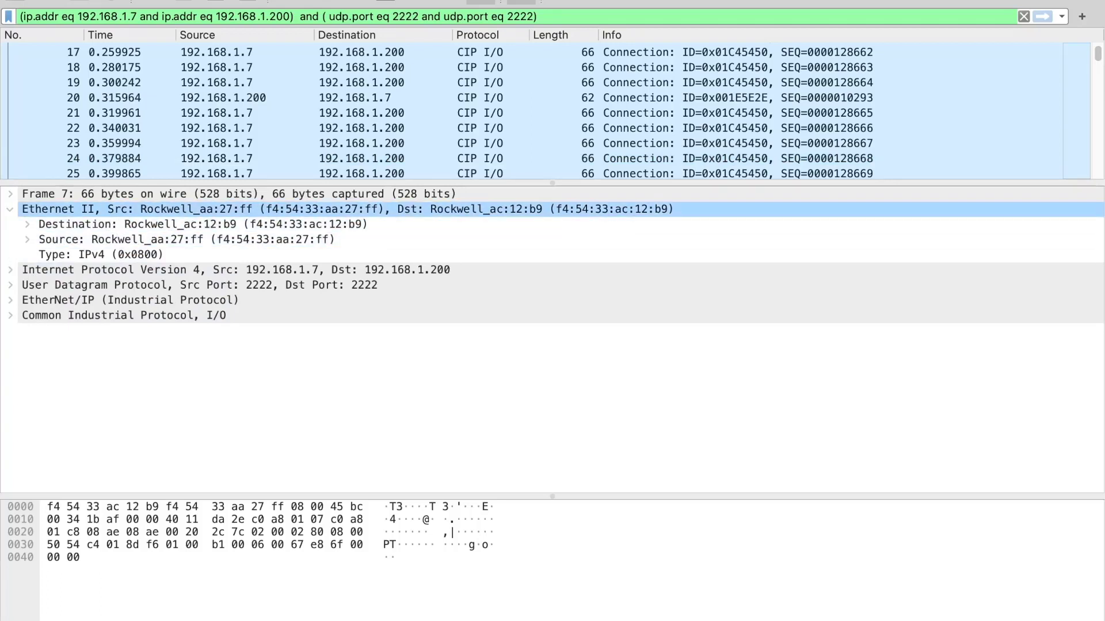
key(Left)
key(Down)
key(Right)
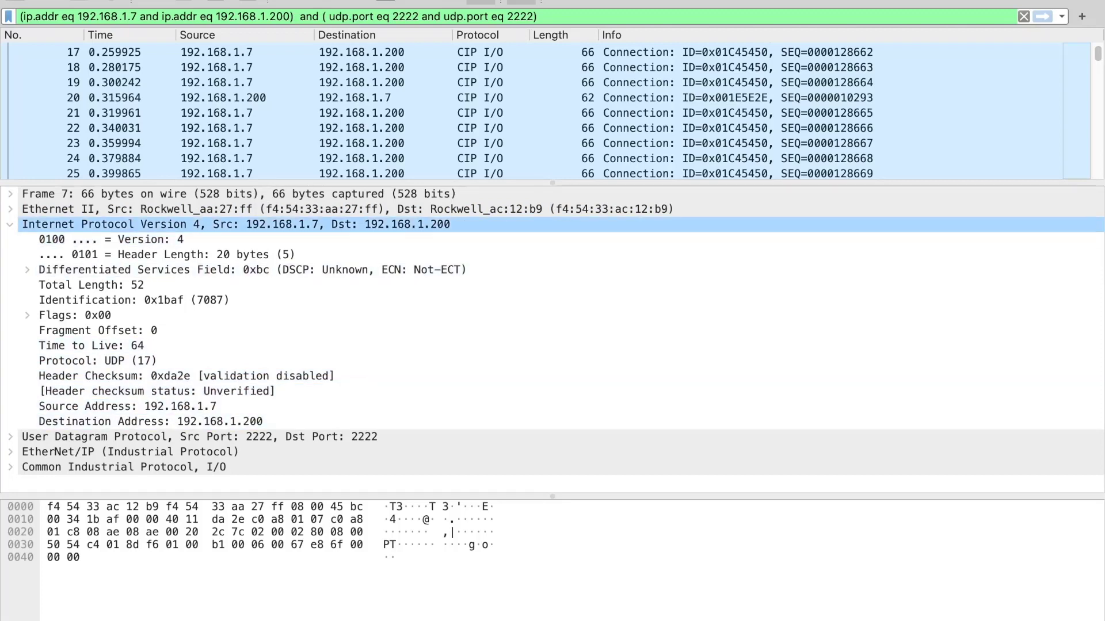
click(10, 224)
click(11, 239)
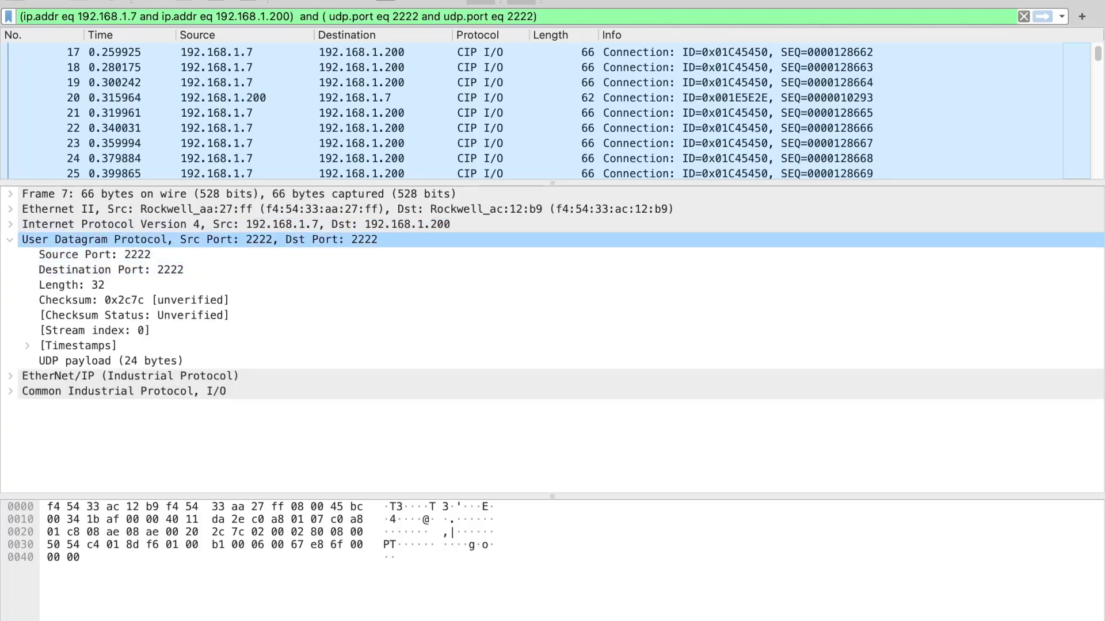
click(10, 239)
Expand frame 7's EtherNet/IP item list and Common Industrial Protocol I/O layer, and highlight the Data field's bytes
click(10, 254)
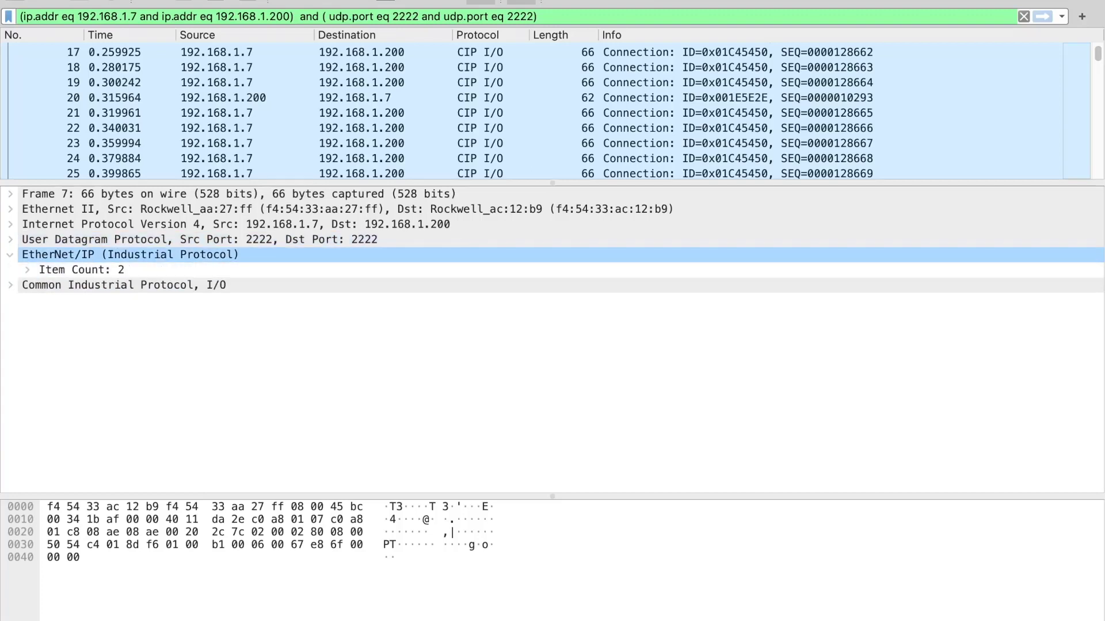
key(Down)
key(Right)
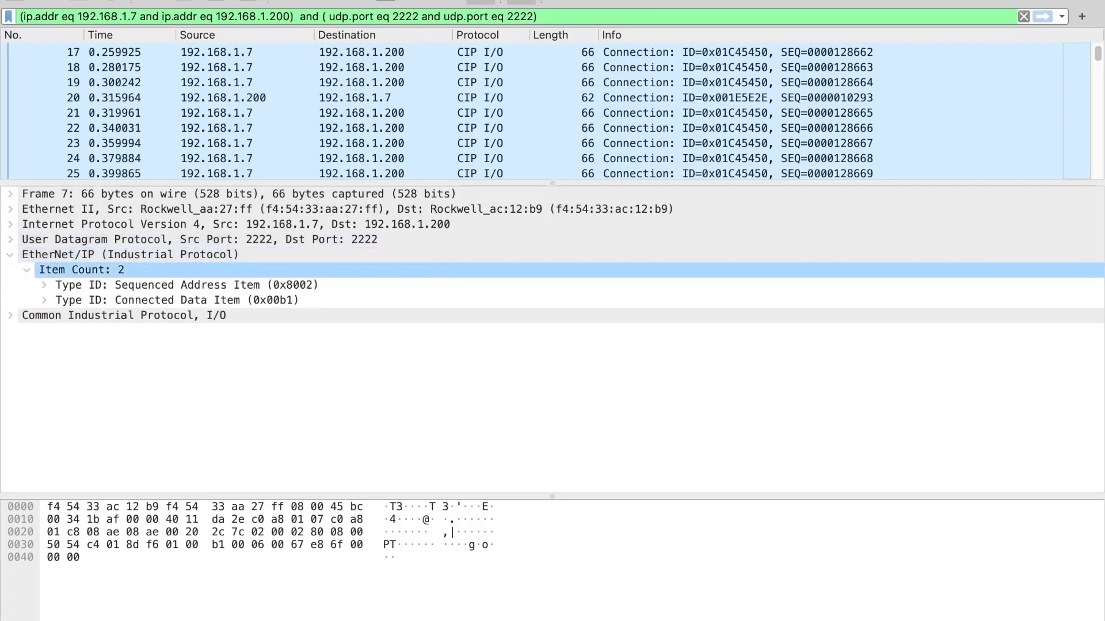
key(Down)
key(Down)
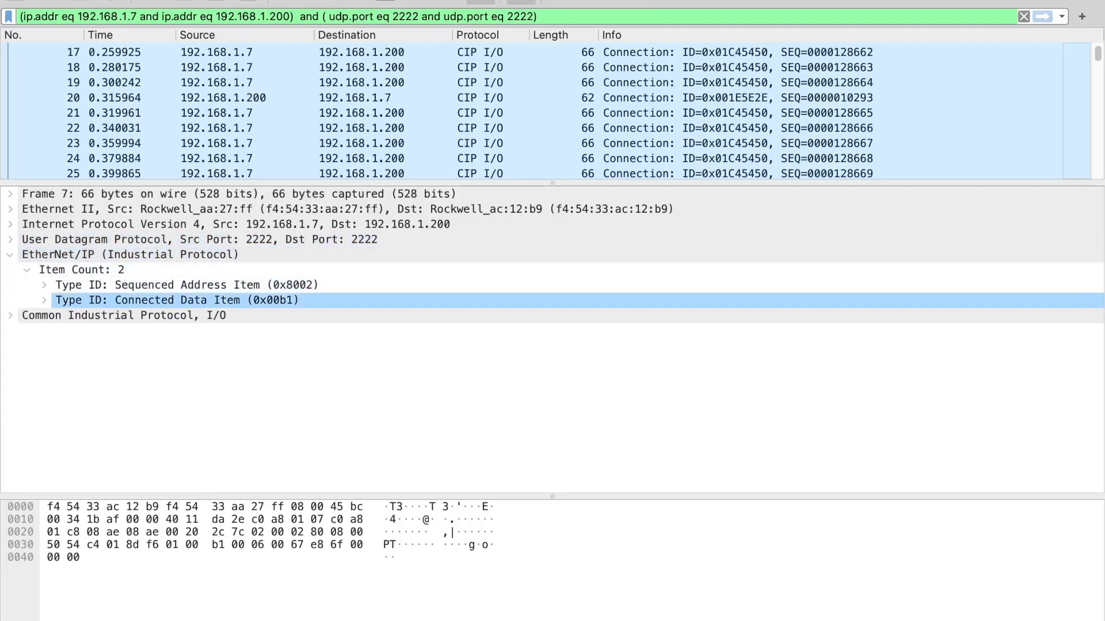
key(Down)
key(Right)
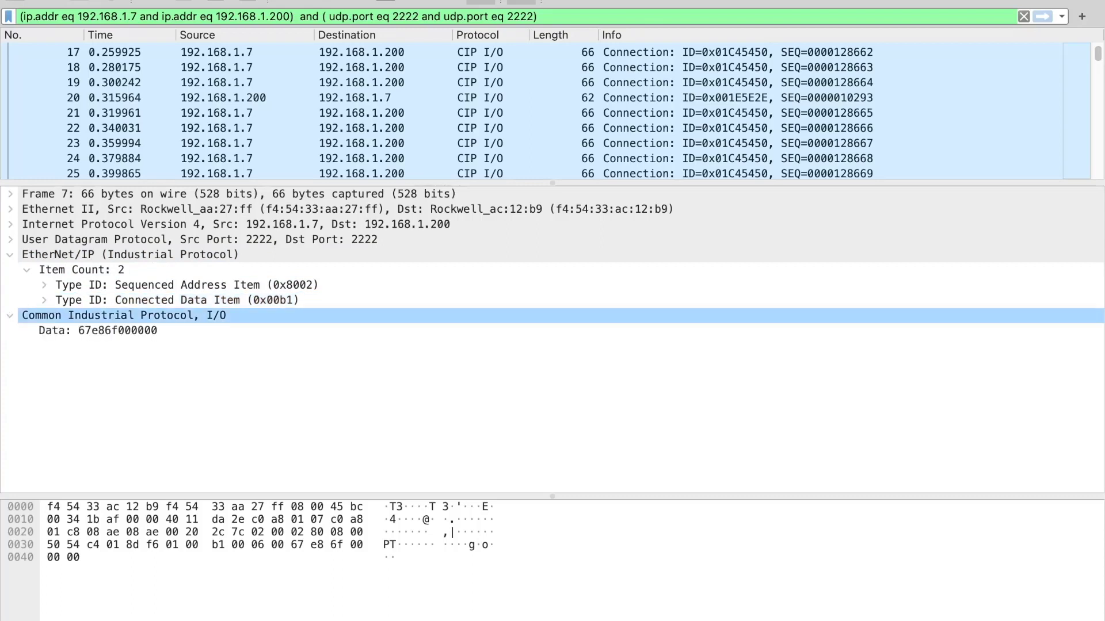
key(Down)
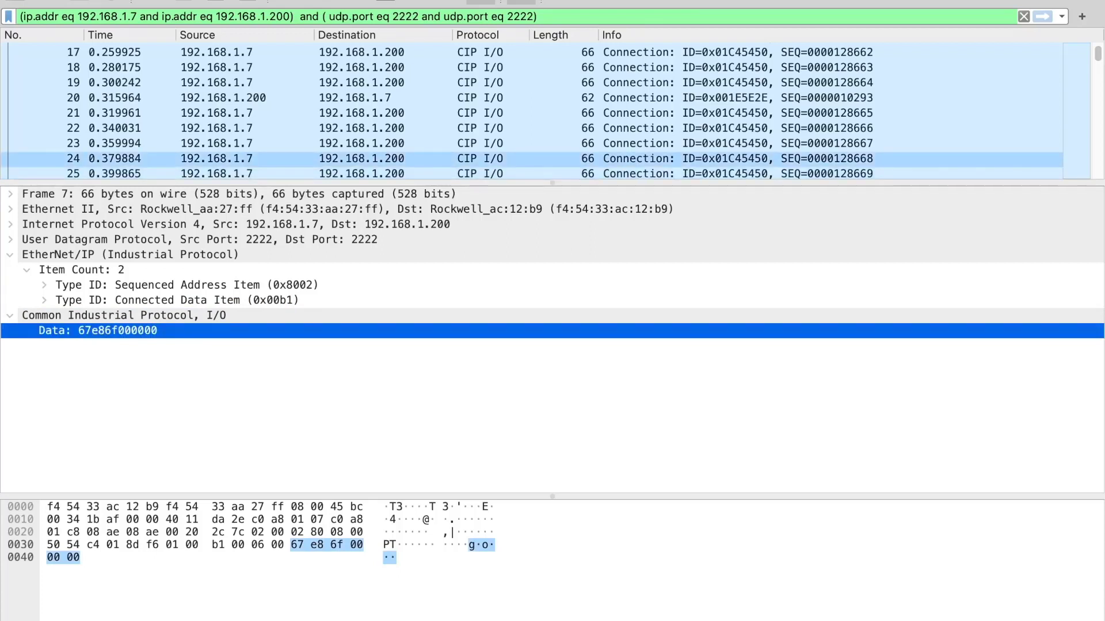
Step through the filtered packets from frame 24 to frame 70, comparing the CIP I/O data in each
click(356, 159)
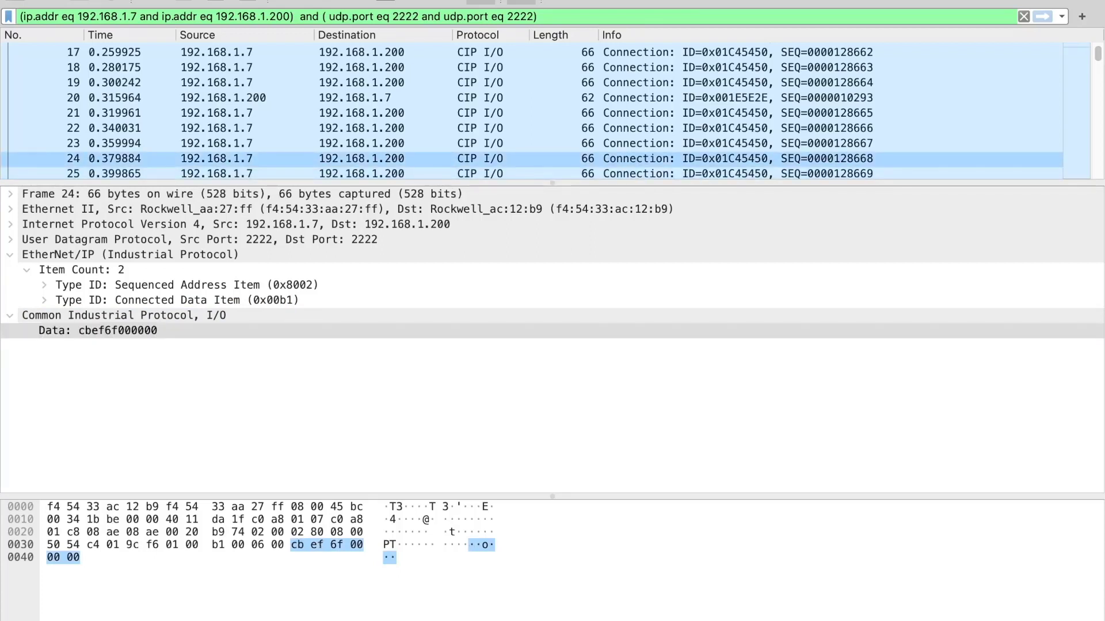
key(Down)
key(Down)
key(Down)
key(Down)
key(Down)
key(Down)
key(Down)
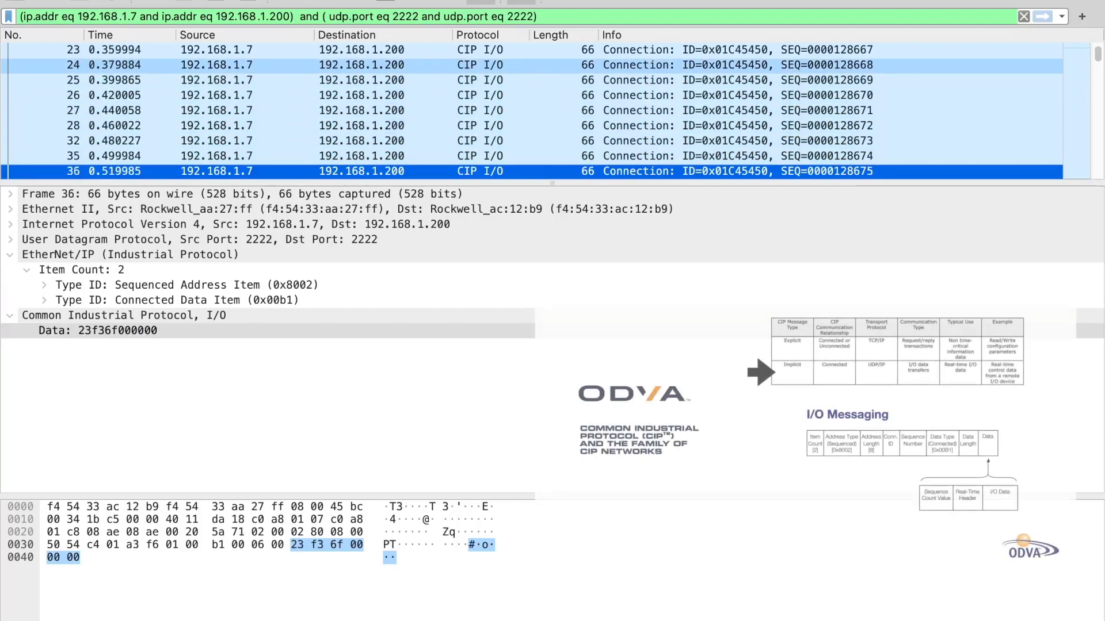
key(Down)
key(Down)
key(Down)
key(Down)
key(Down)
key(Down)
key(Down)
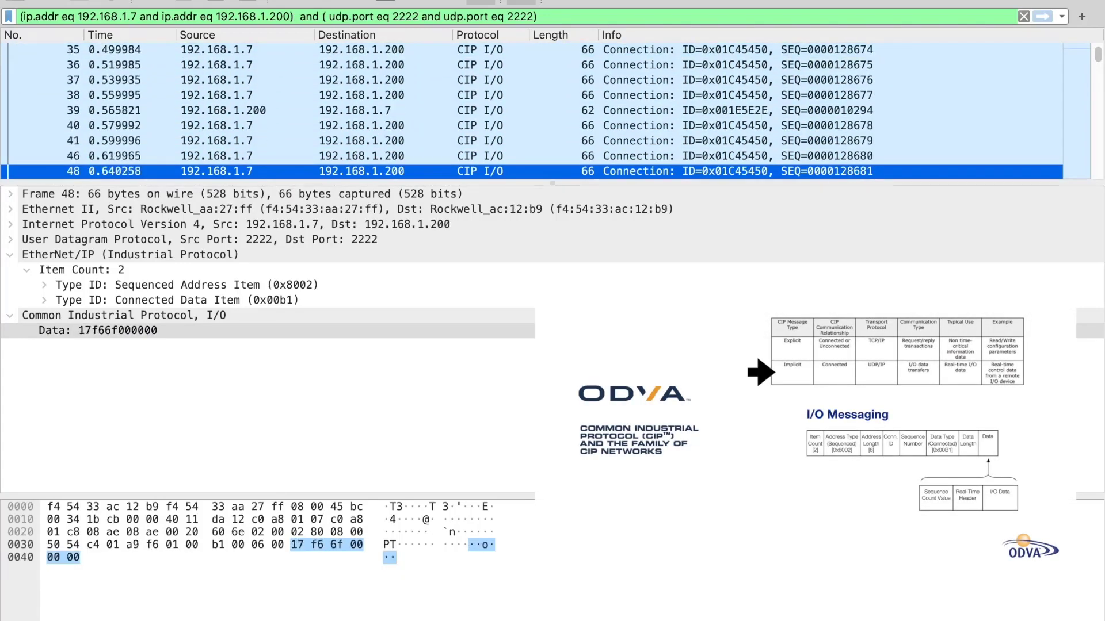
key(Down)
key(Down)
key(Down)
key(Down)
key(Down)
key(Down)
key(Down)
key(Down)
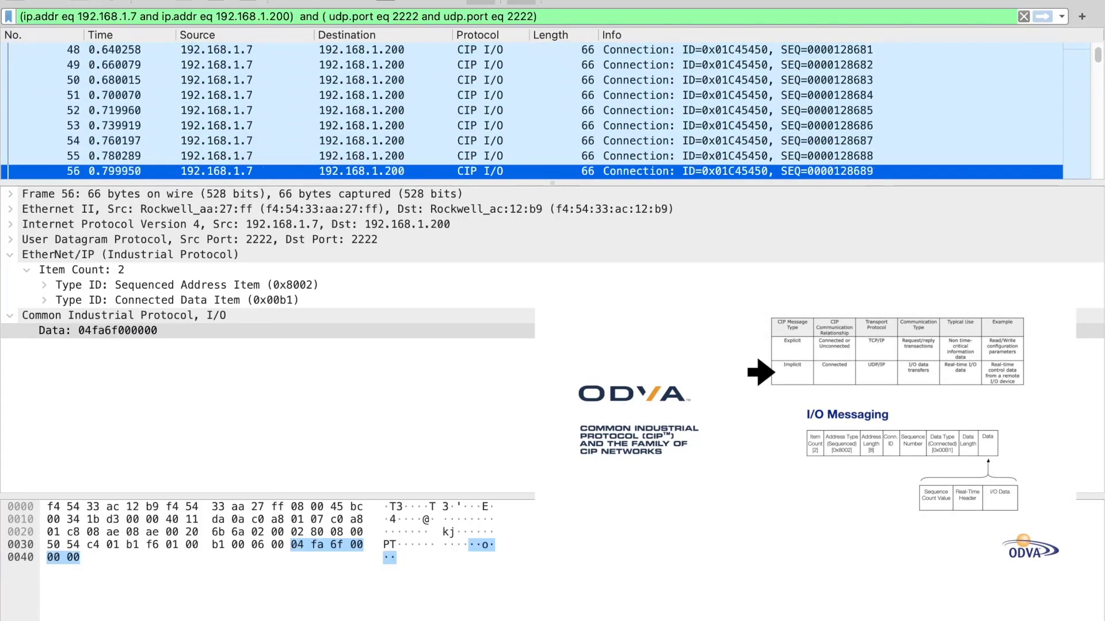
key(Down)
key(Down)
key(Down)
key(Down)
key(Down)
key(Down)
key(Down)
key(Down)
key(Down)
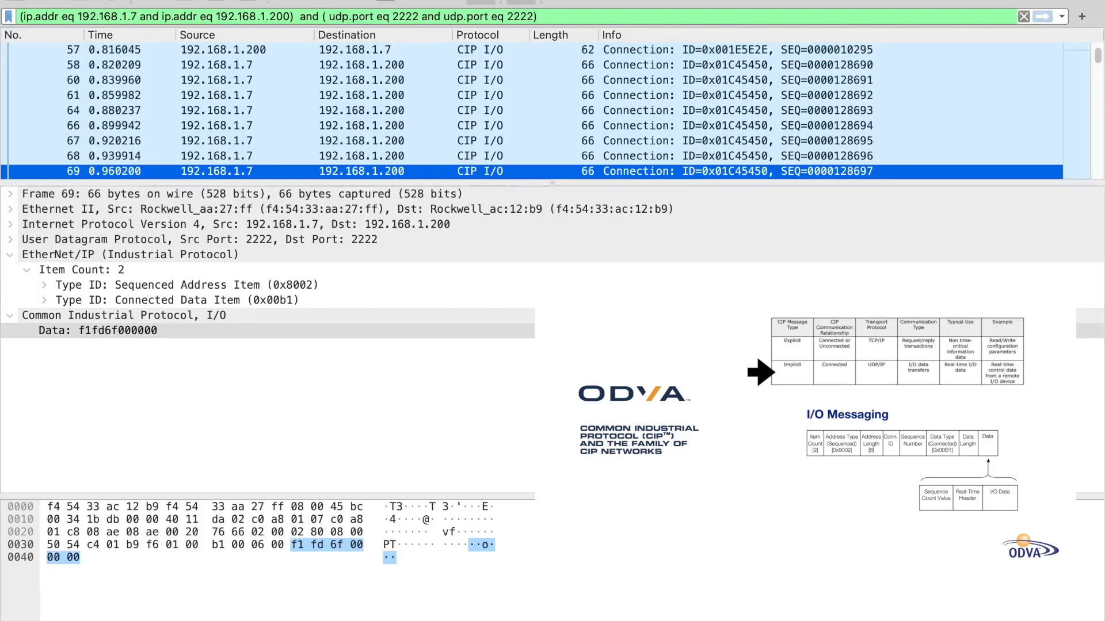
key(Down)
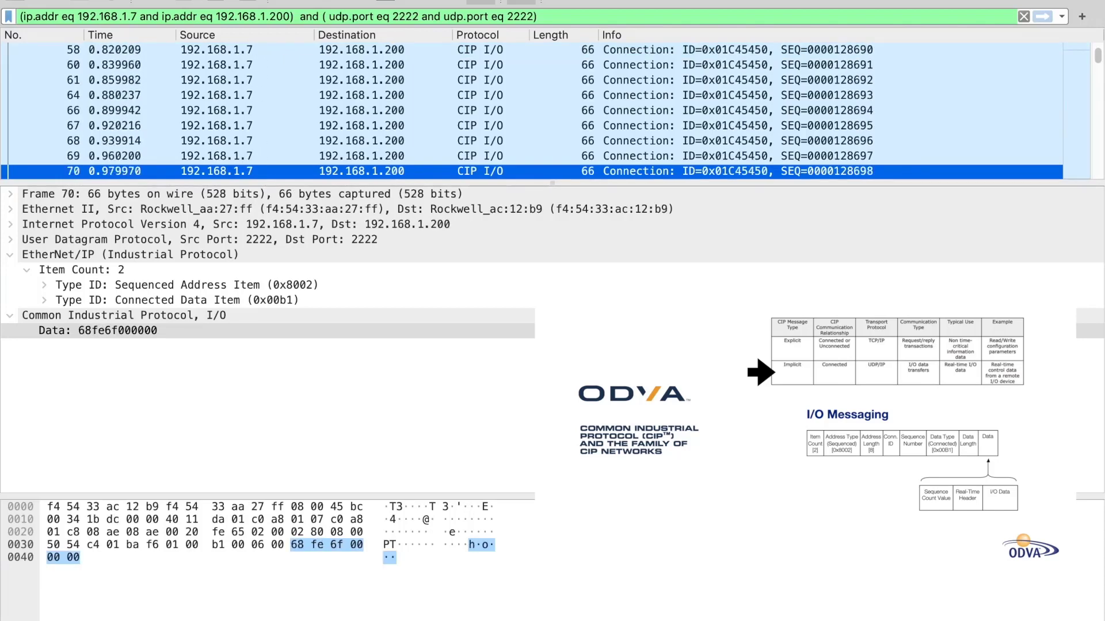